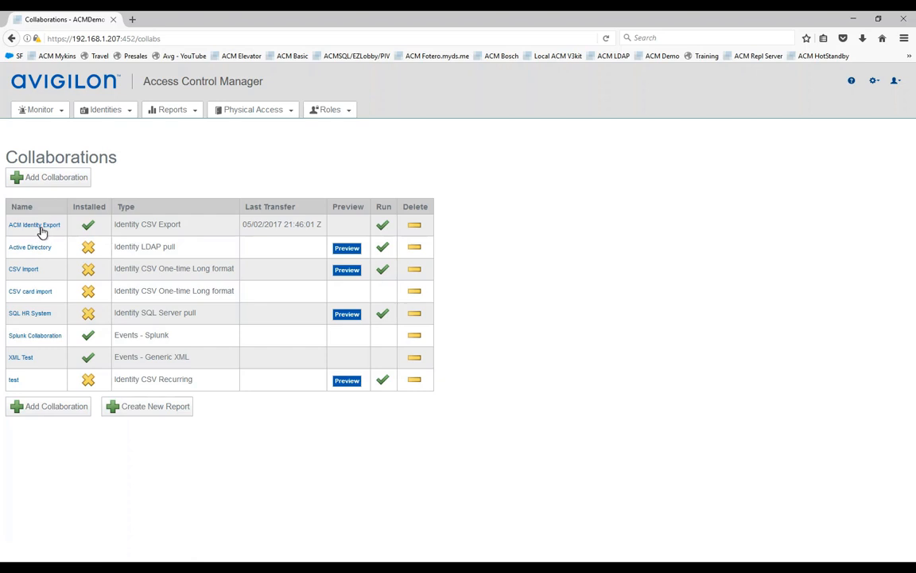
Step: Create a new collaboration named ACM Identity Export of type Identity CSV Export
left_click(51, 412)
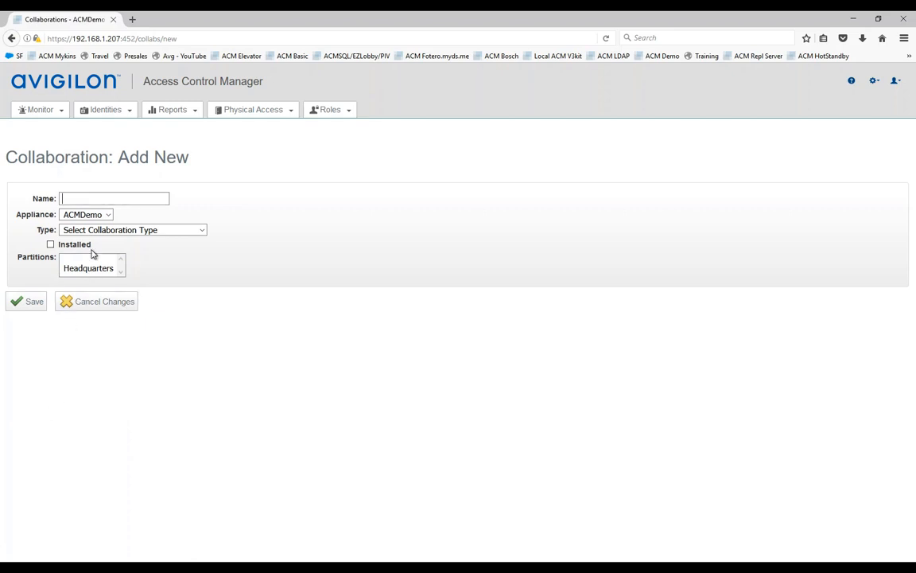
type("ACM")
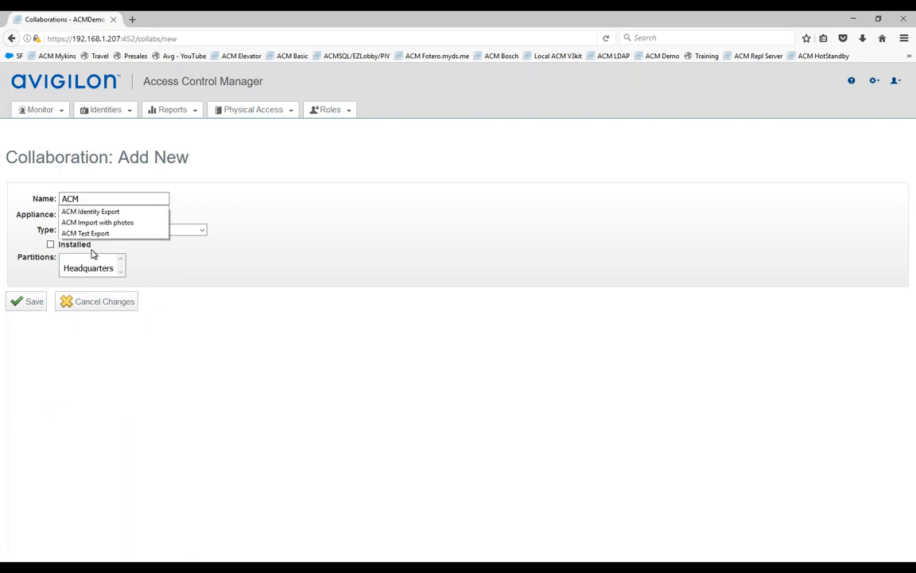
left_click(102, 211)
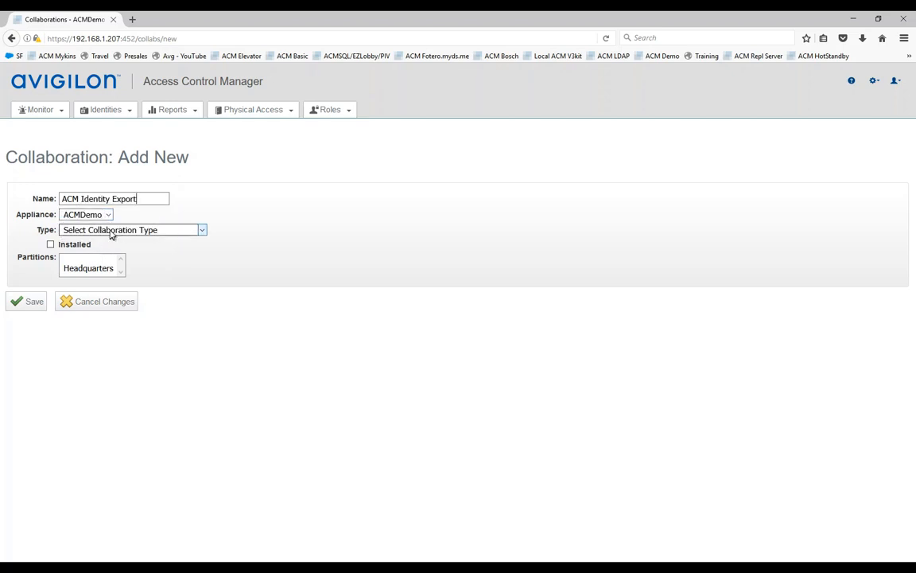
left_click(102, 231)
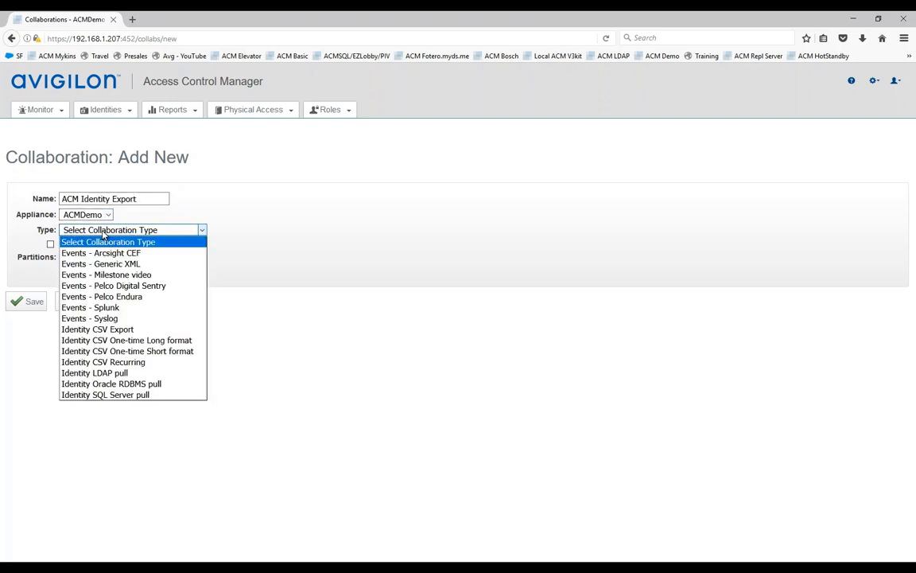
left_click(120, 330)
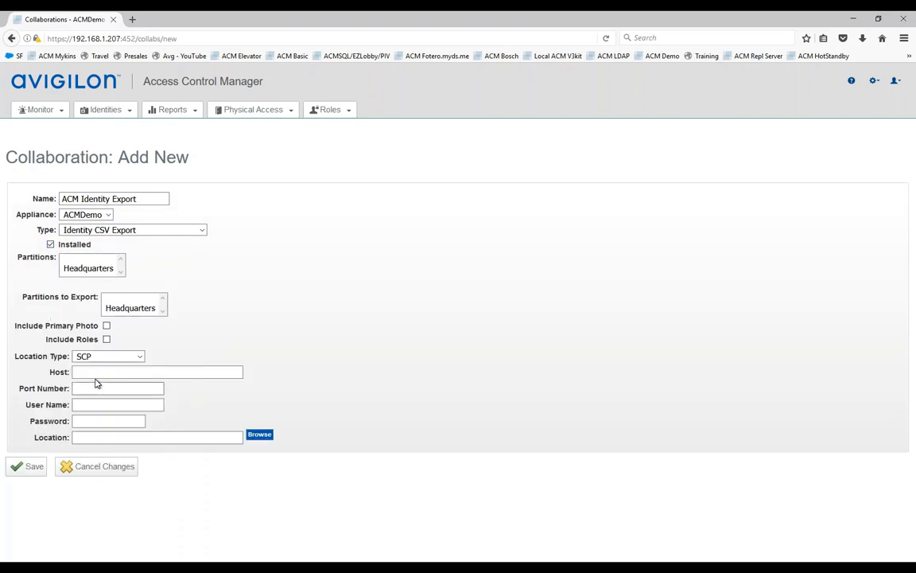
Step: Export to a Windows Share, including primary photos and roles
left_click(140, 356)
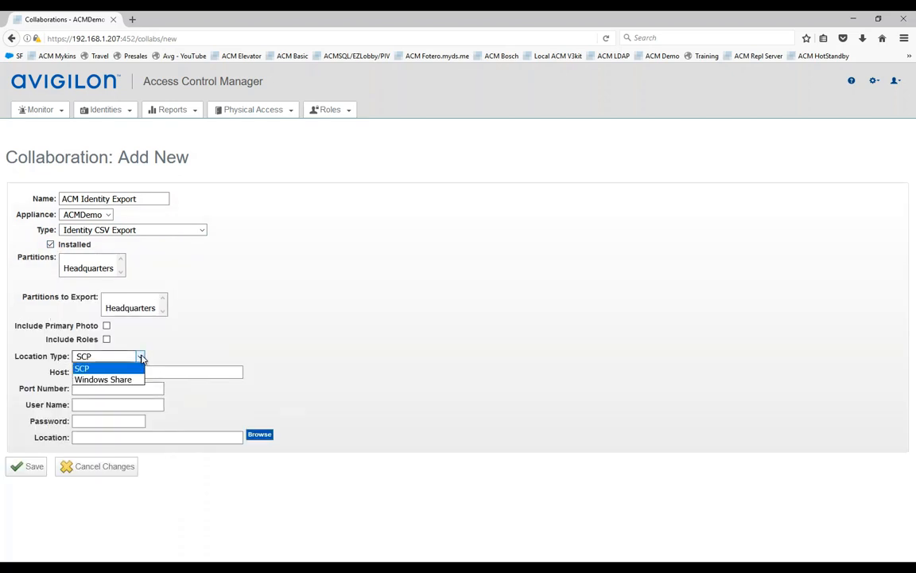
left_click(124, 380)
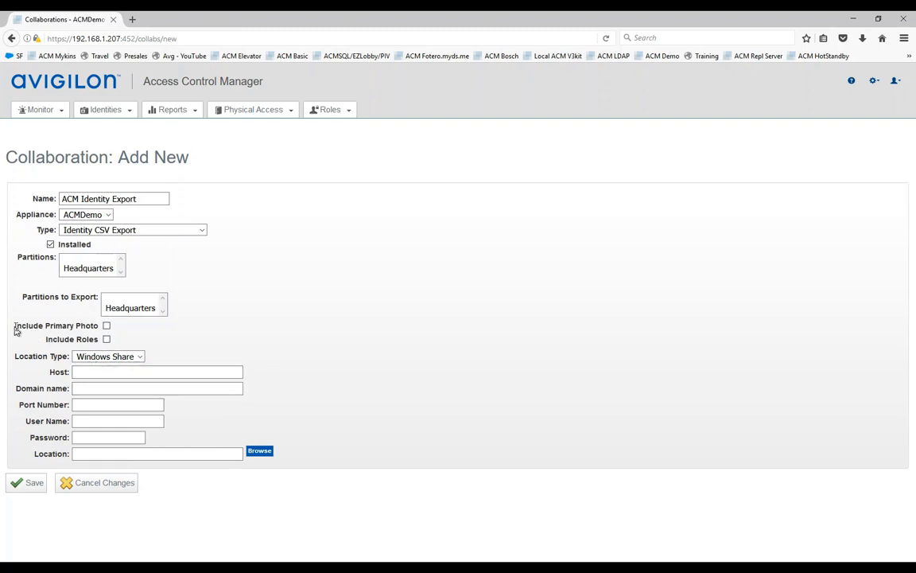
left_click(107, 326)
left_click(107, 340)
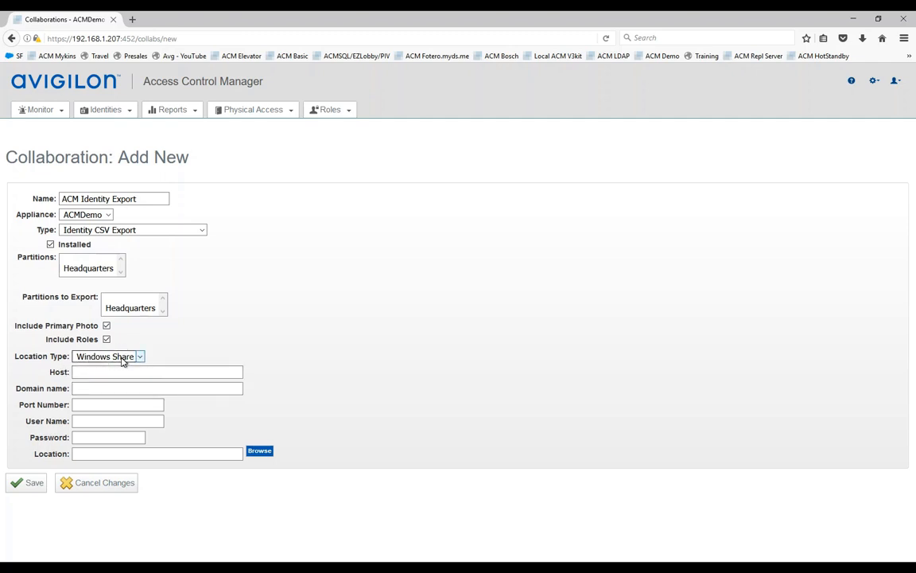
Step: Set the export host to 192.168.1.240/acmexport
left_click(93, 372)
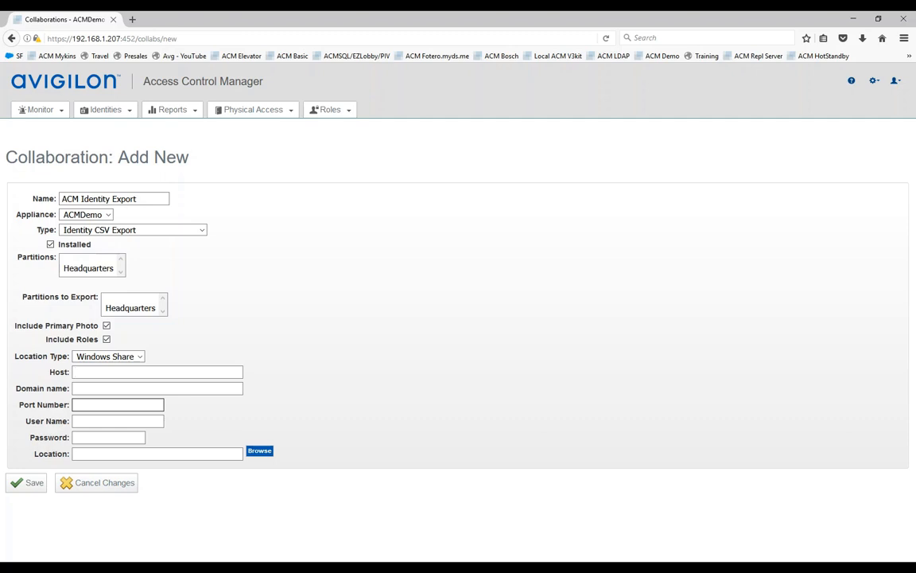
type("192.168")
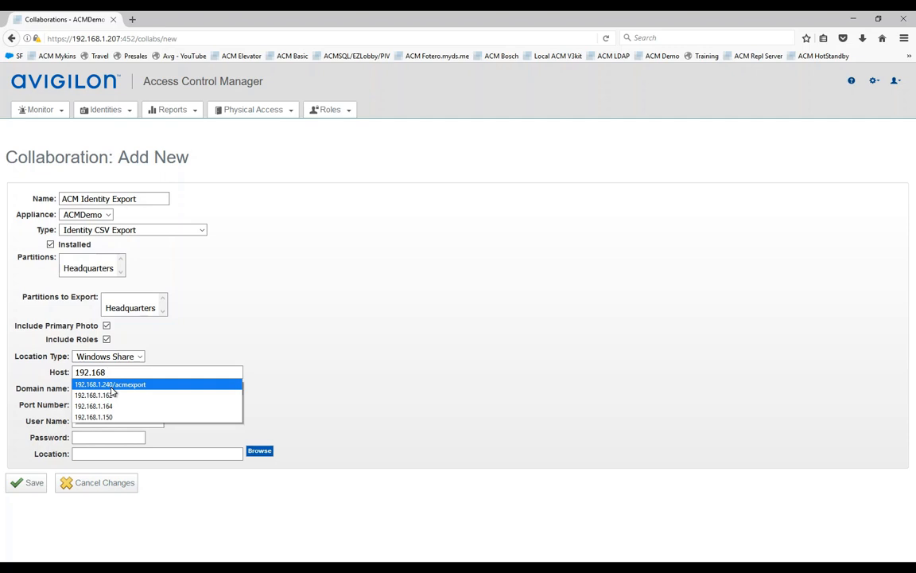
left_click(112, 386)
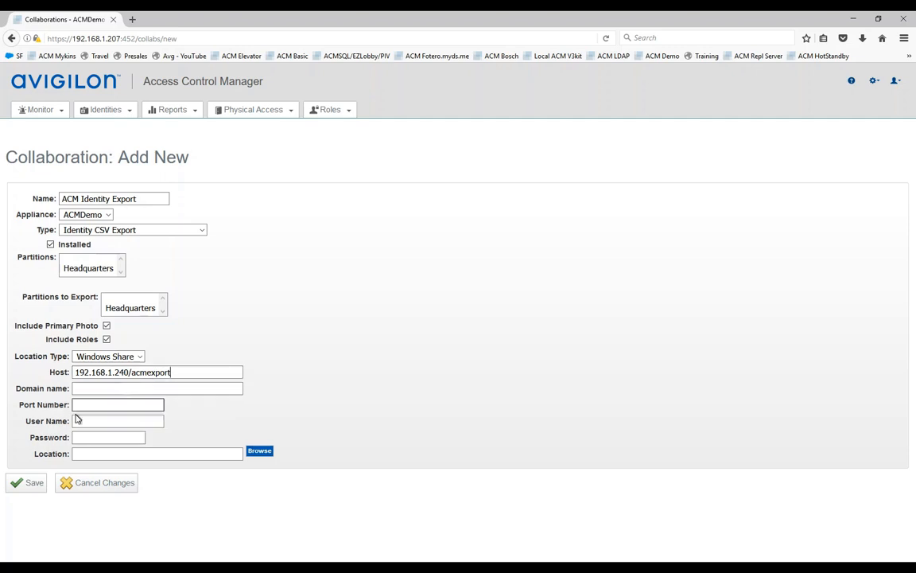
Step: Enter the share's user name and password, then browse the remote host for a folder
left_click(117, 422)
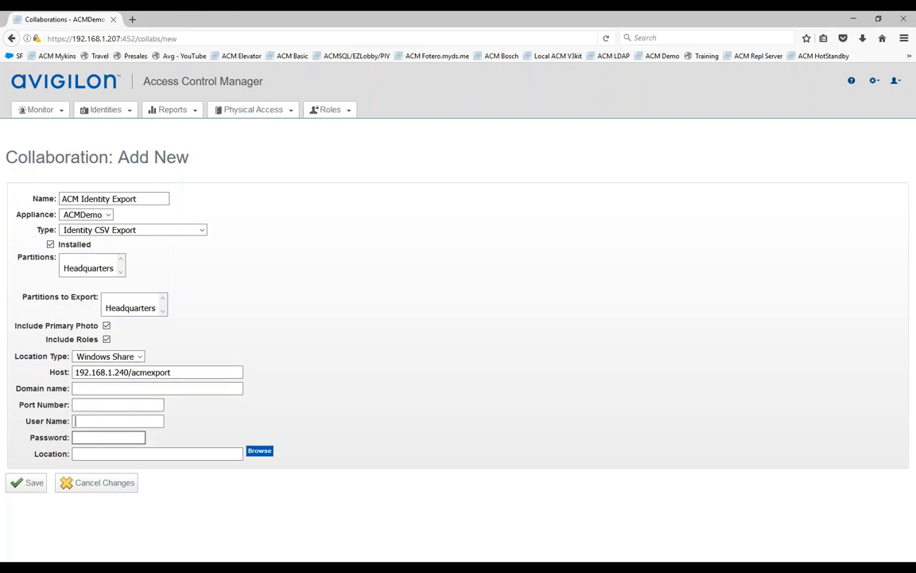
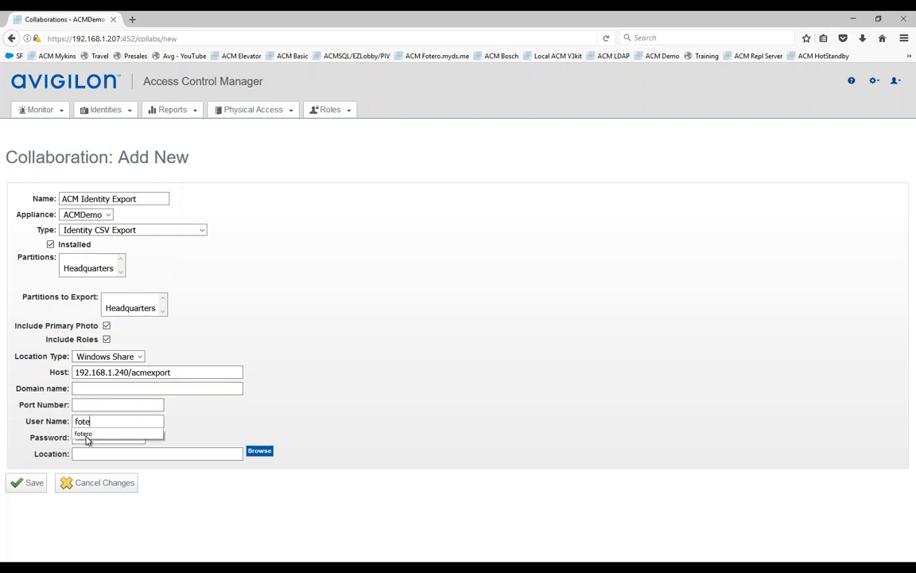
left_click(87, 439)
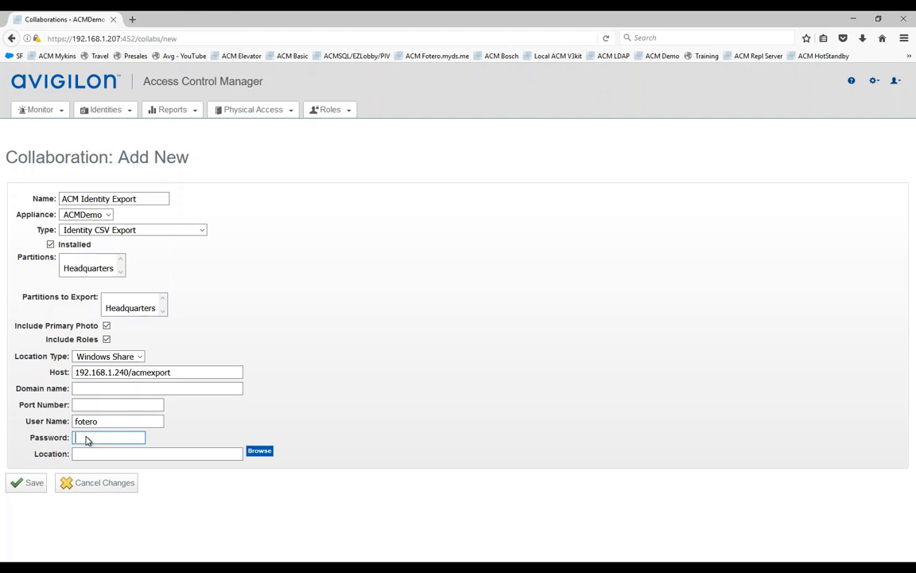
type("●●●●")
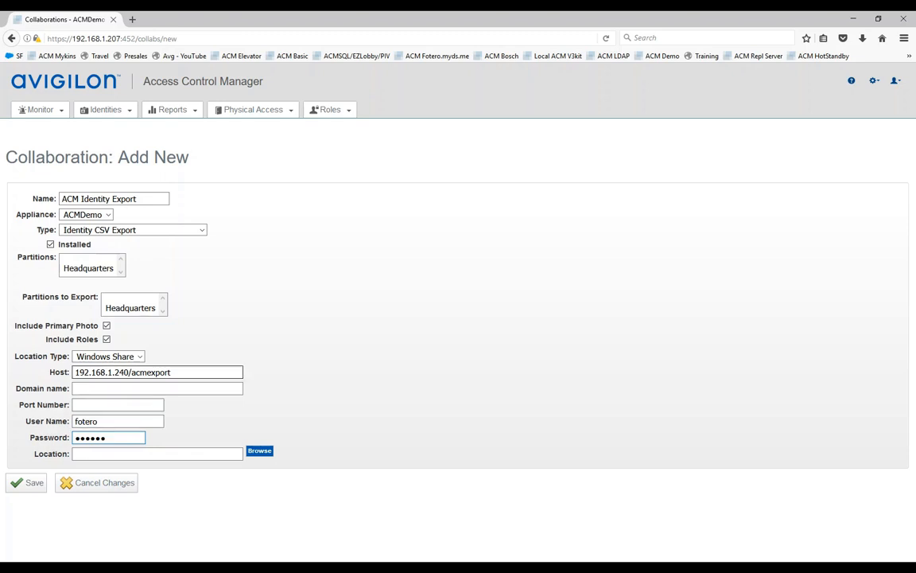
left_click(259, 452)
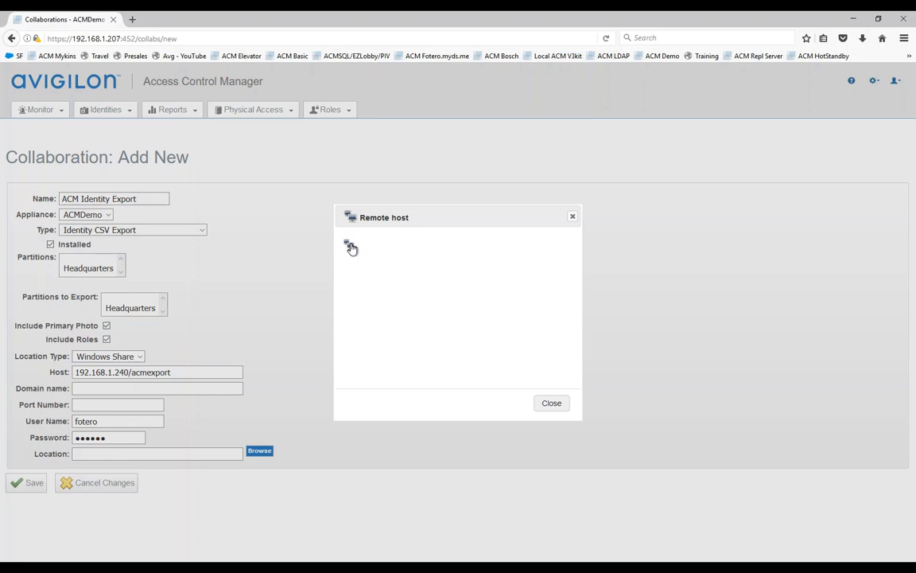
Step: Set the export location to the host root '/' and save the ACM Identity Export collaboration
left_click(351, 249)
left_click(349, 246)
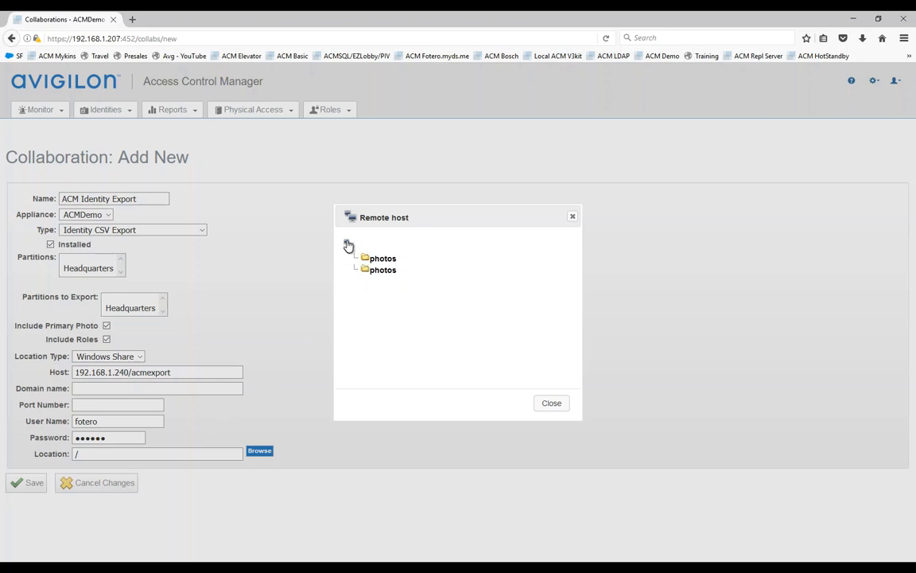
left_click(554, 403)
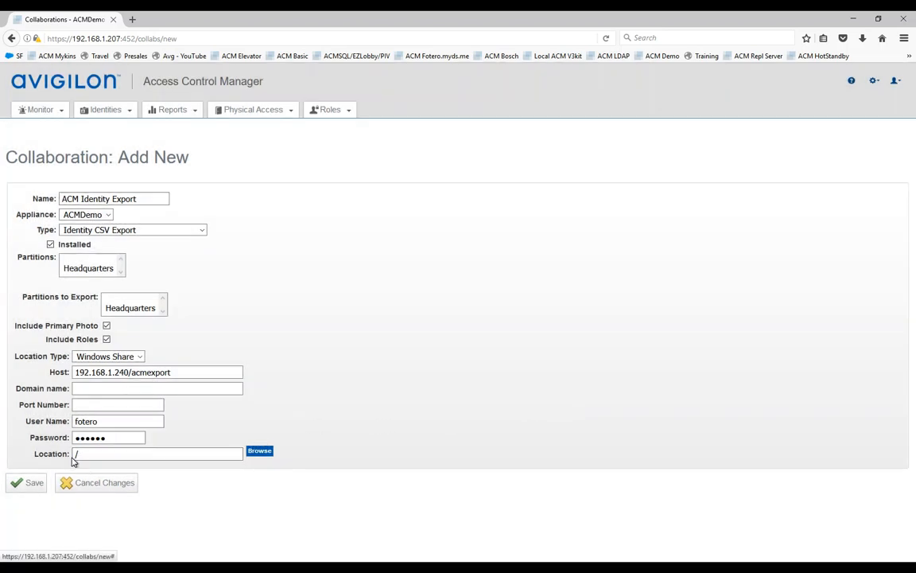
left_click(32, 484)
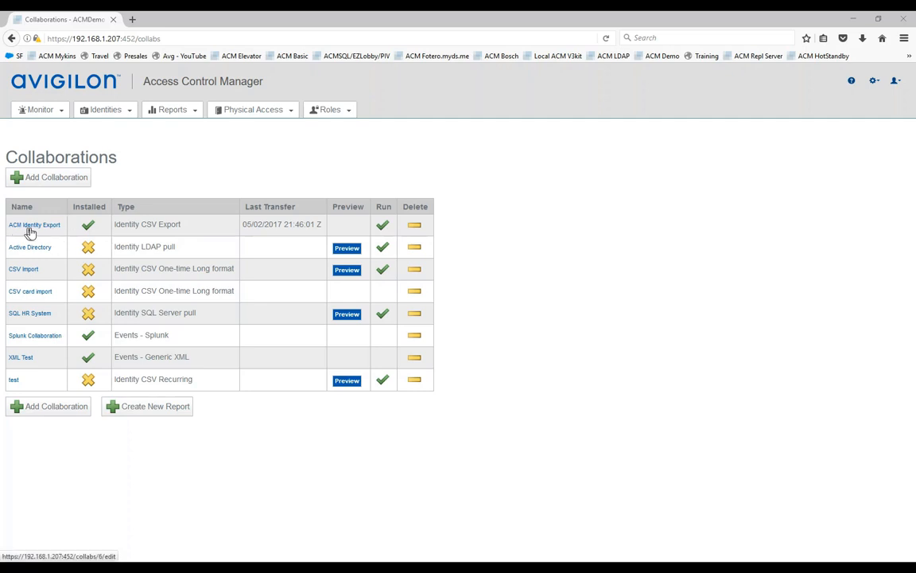
left_click(35, 228)
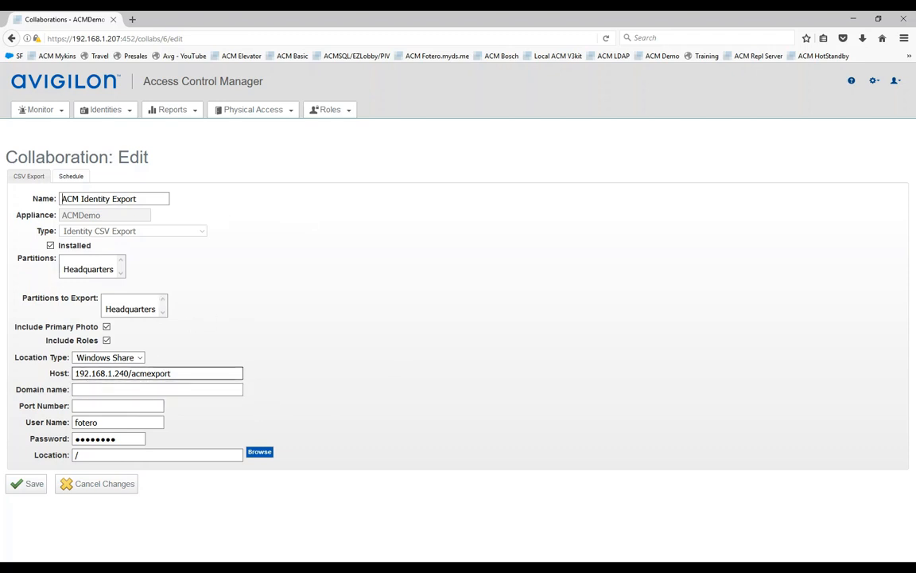
key("shift+Left")
key("shift+Left")
key("shift+Left")
key("shift+Left")
key("shift+Left")
key("shift+Left")
key("shift+Left")
key("shift+Left")
key("shift+Left")
left_click(179, 372)
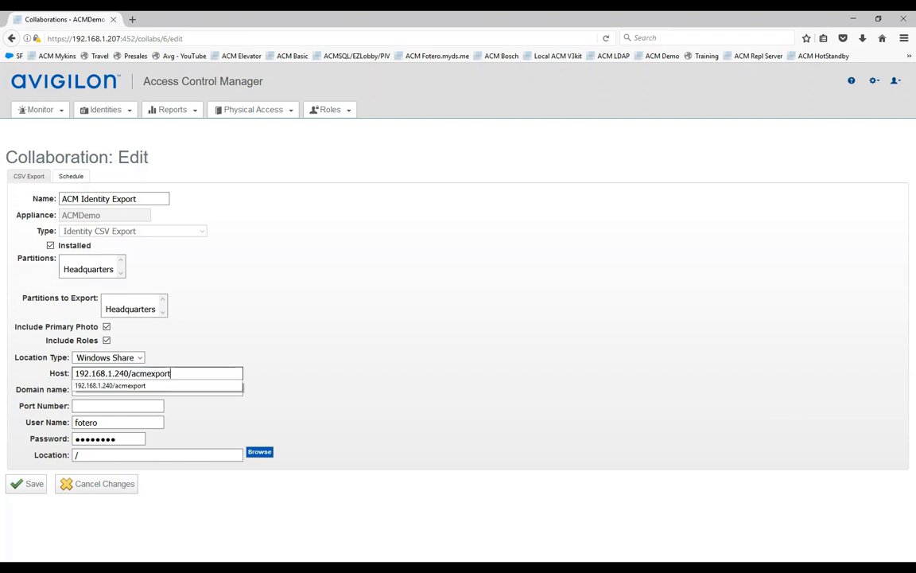
left_click(217, 359)
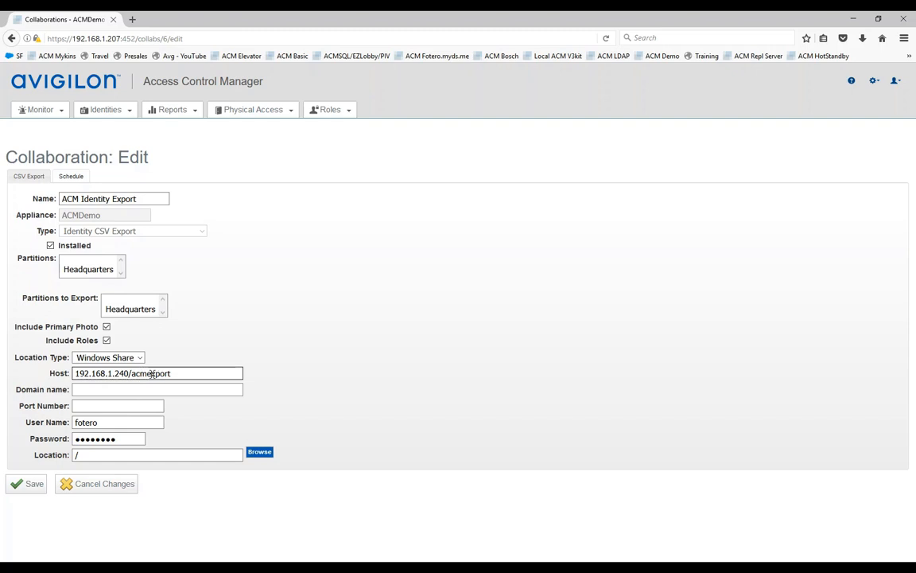
left_click(96, 492)
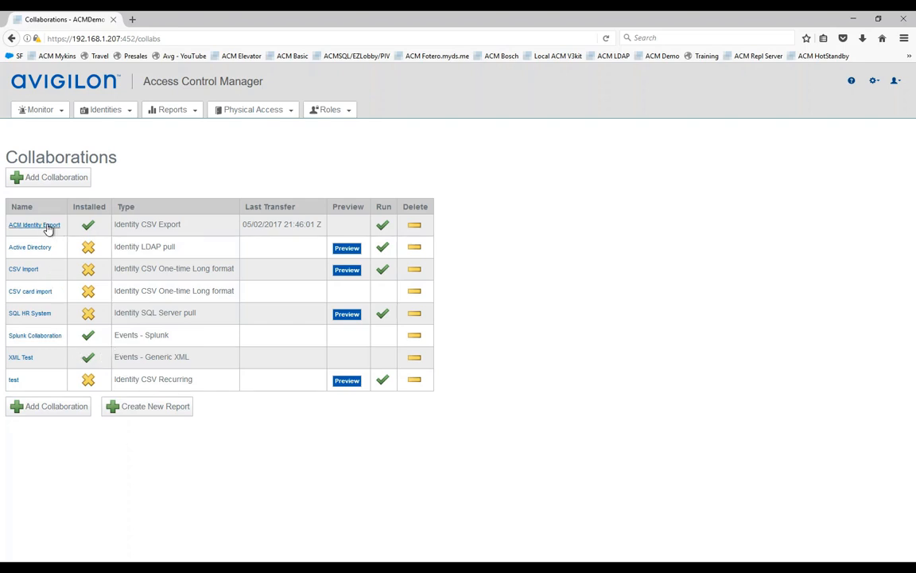
left_click(77, 407)
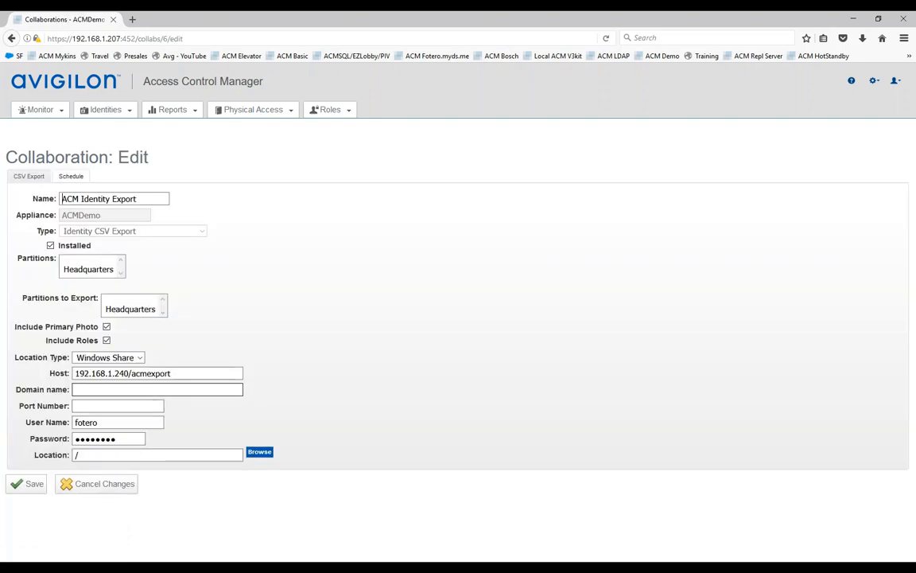
left_click(72, 177)
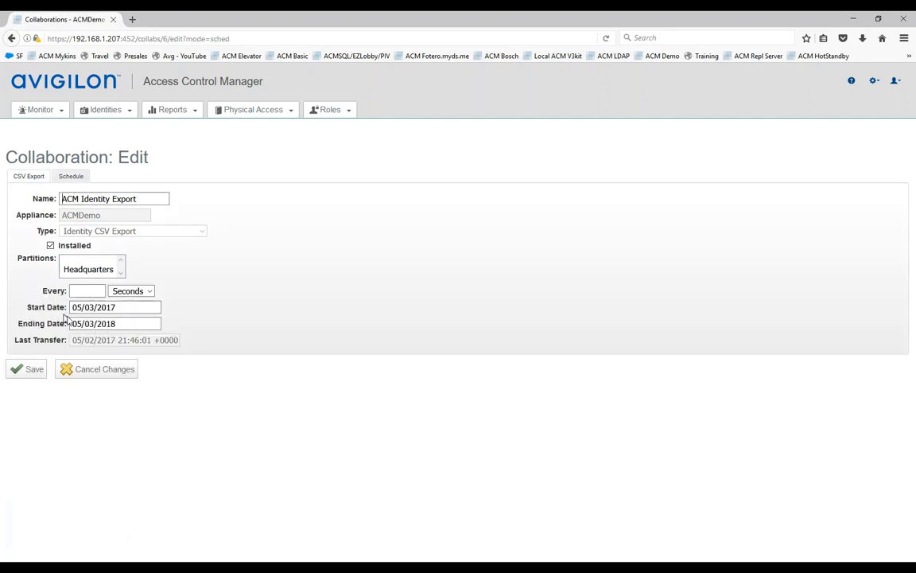
left_click(133, 293)
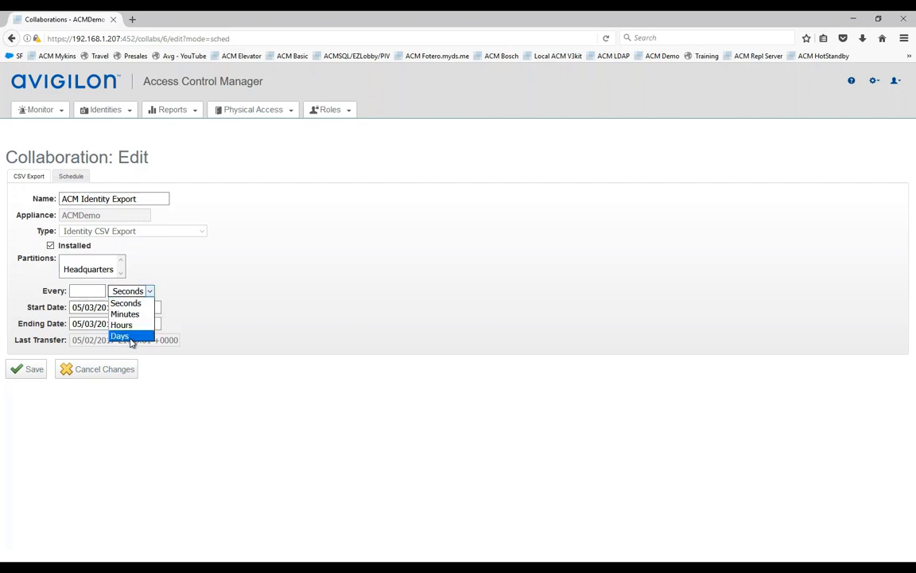
left_click(220, 291)
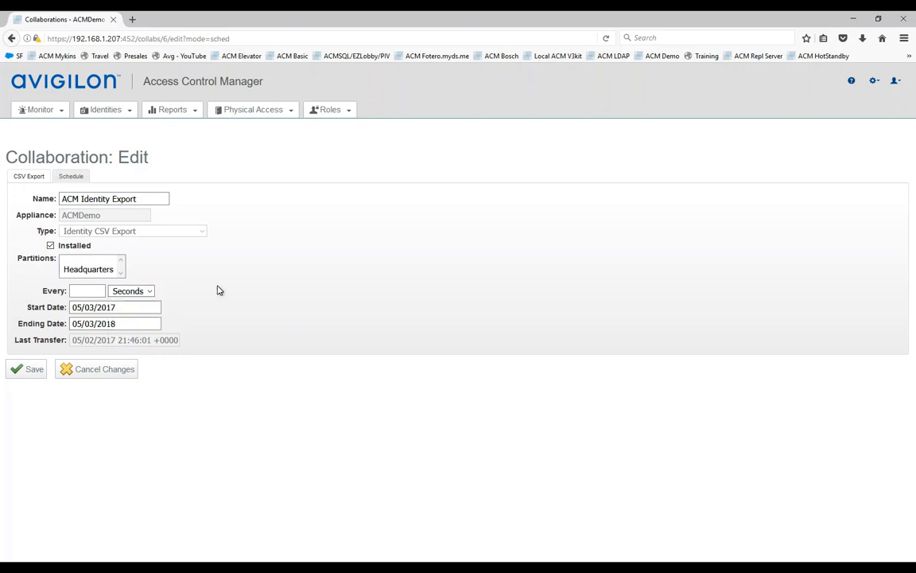
left_click(100, 373)
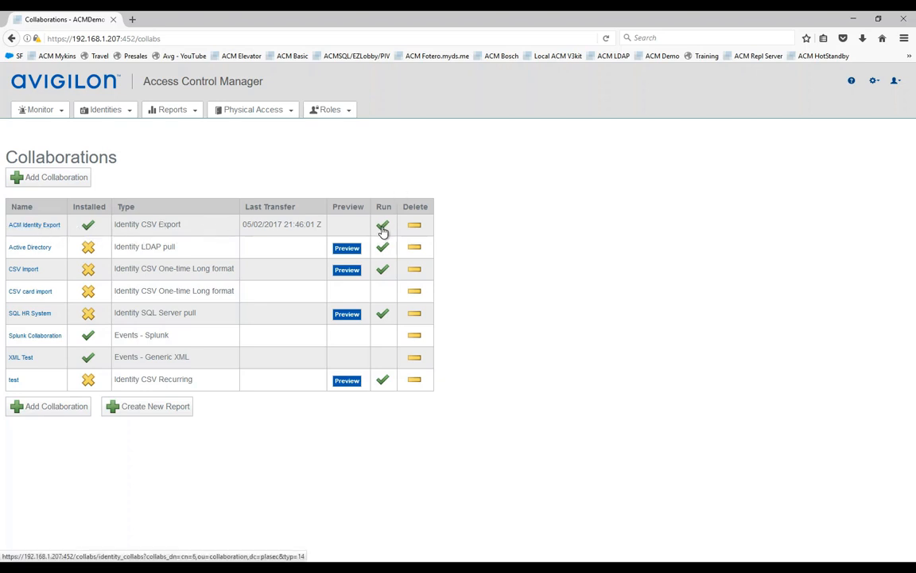
Step: Run ACM Identity Export and confirm the log shows the 2017-05-03 run stopped successfully
left_click(382, 229)
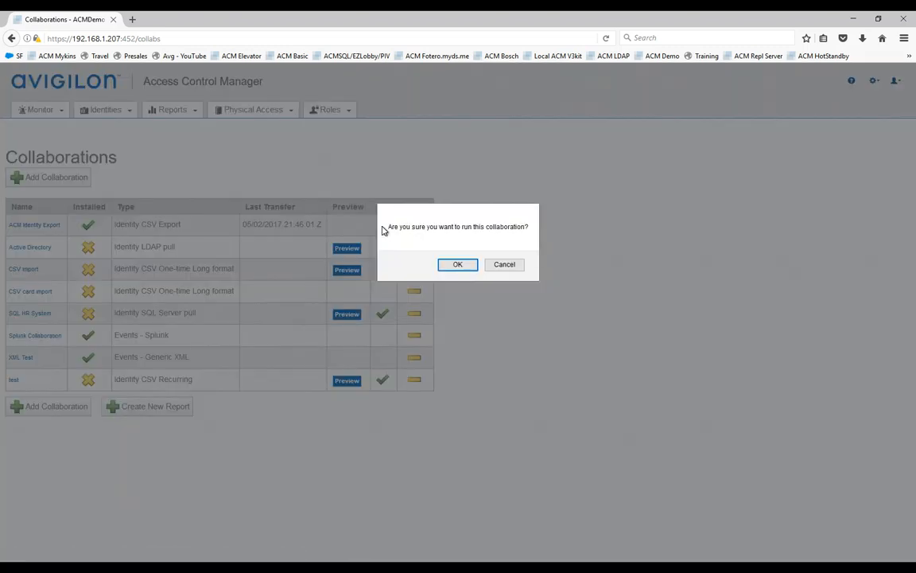
left_click(458, 265)
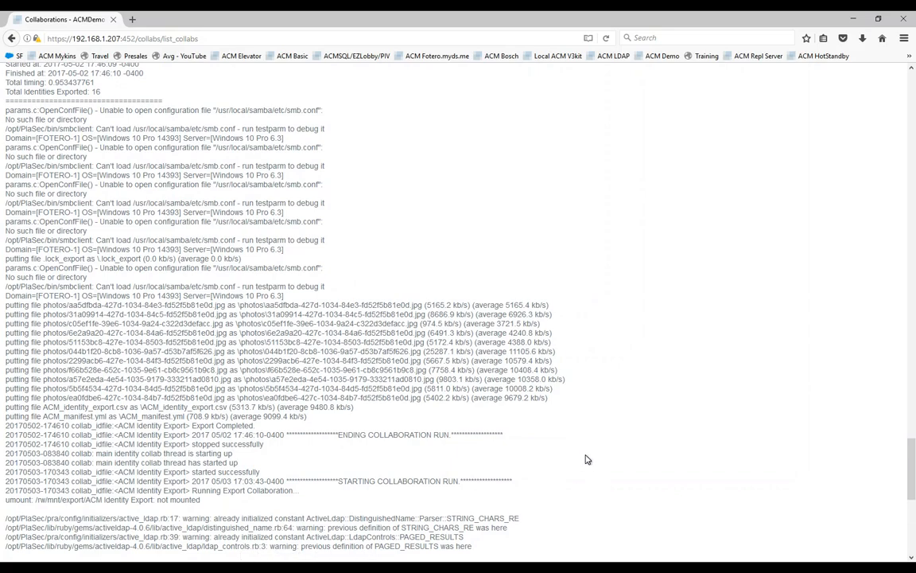
scroll(586, 459, "down", 8)
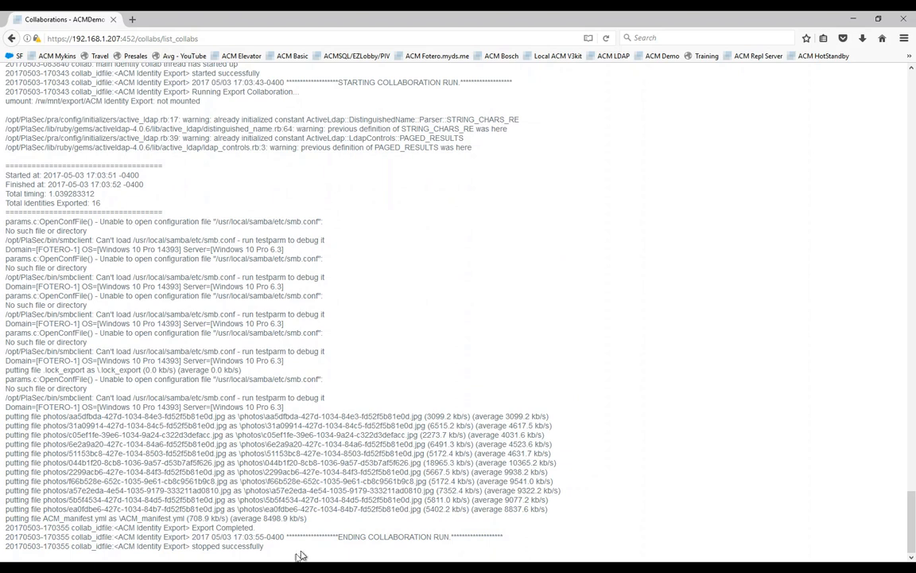
left_click_drag(263, 548, 213, 549)
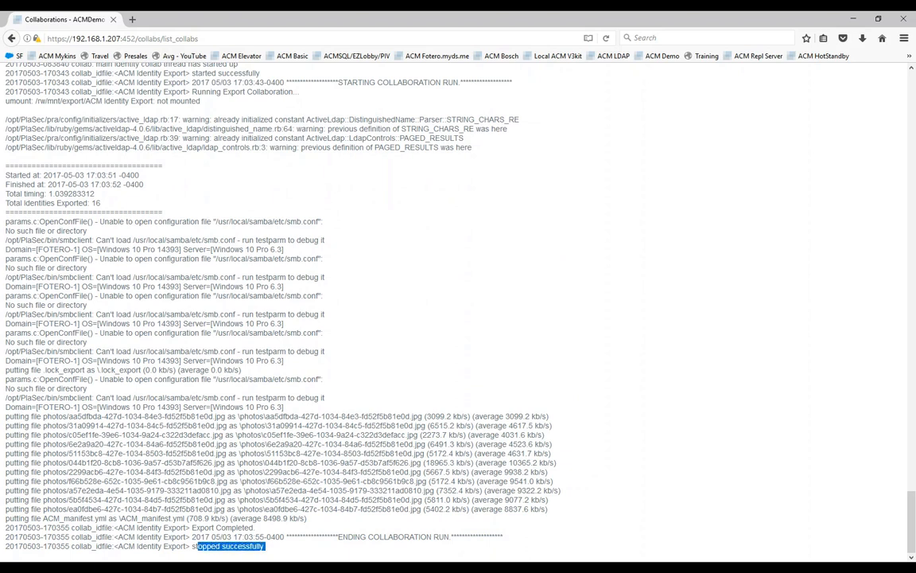
left_click(11, 39)
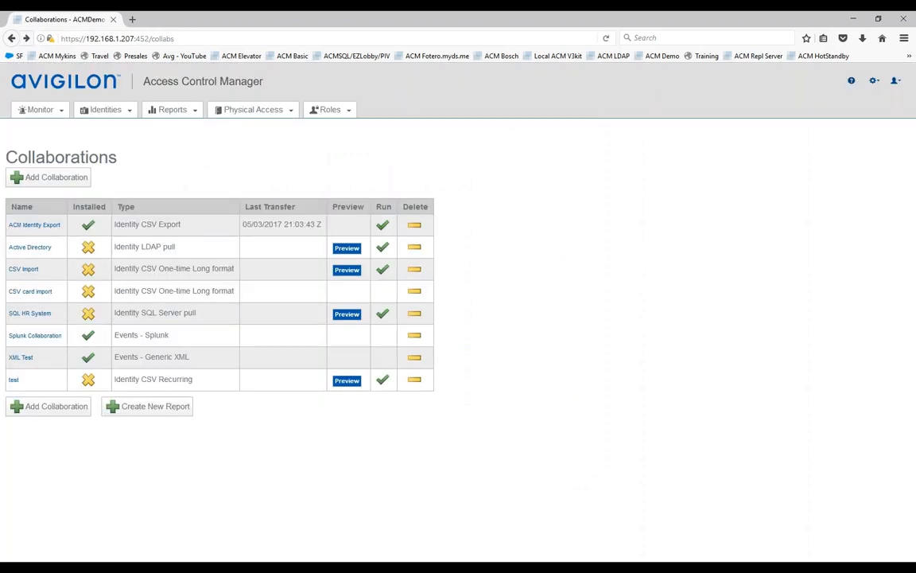
Step: Drag the C:\acmexport File Explorer window to the centre of the screen
left_click_drag(915, 157, 507, 153)
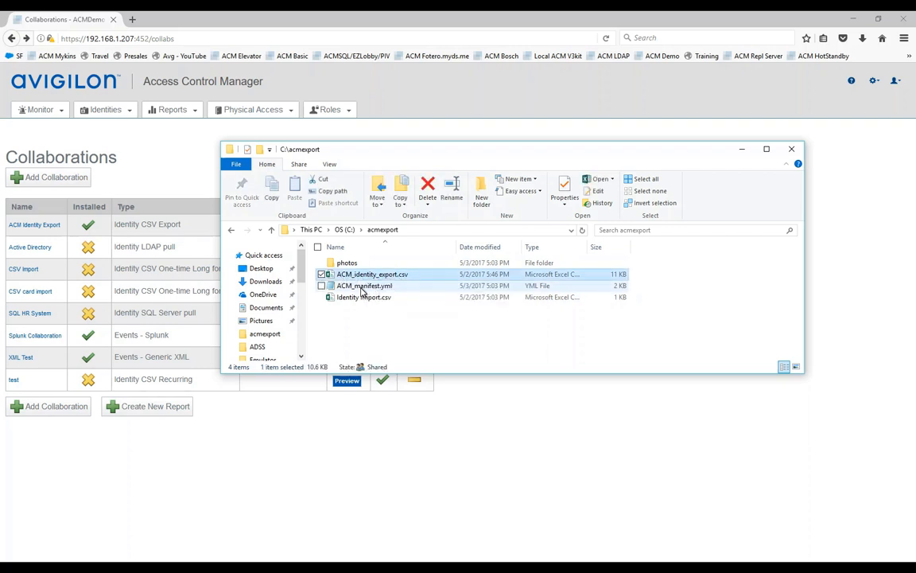
left_click(363, 288)
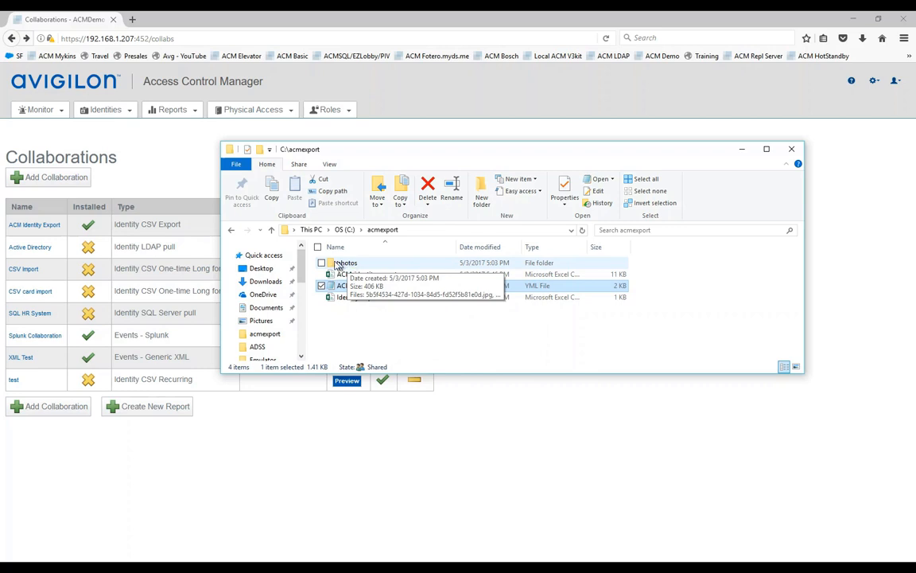
double_click(340, 267)
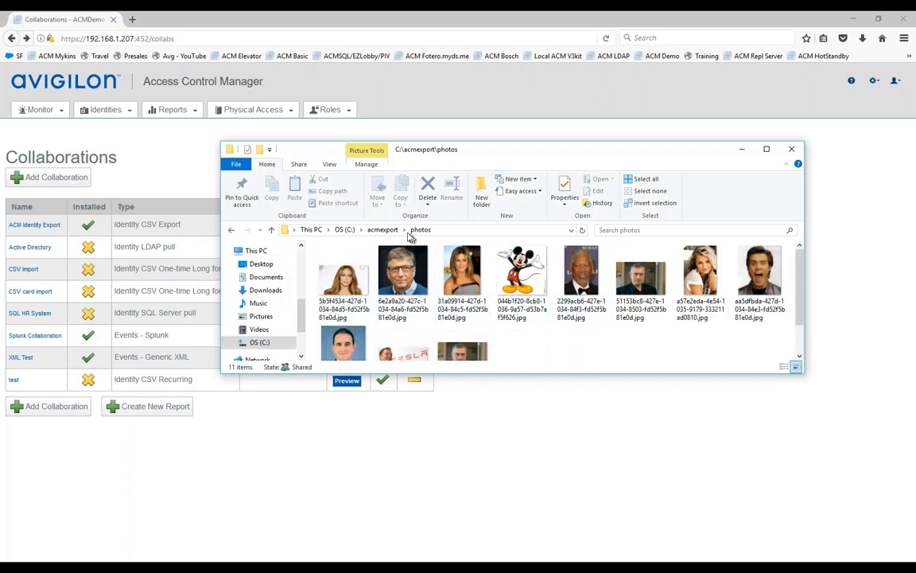
left_click(384, 230)
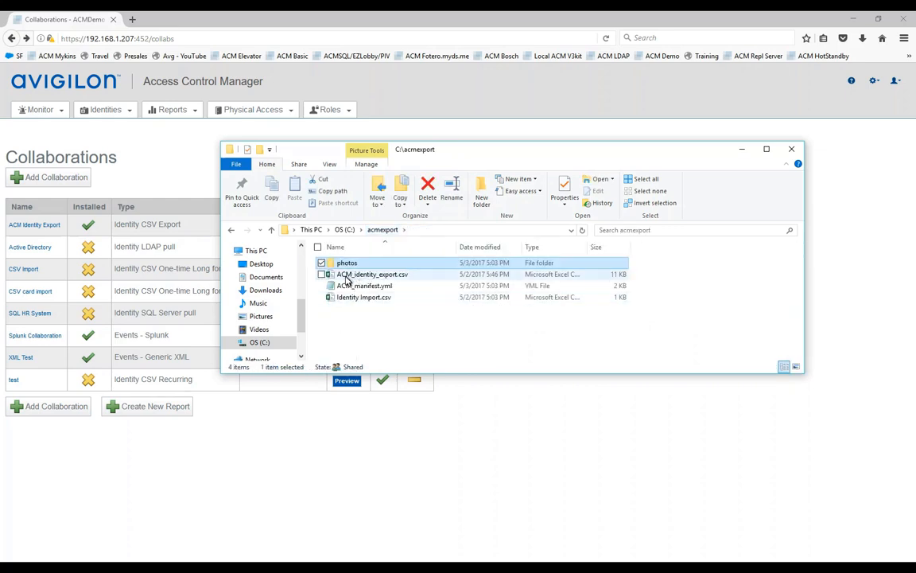
Step: Open ACM_identity_export.csv in Excel without reopening it, and autofit column A to show full Export UUIDs
double_click(367, 275)
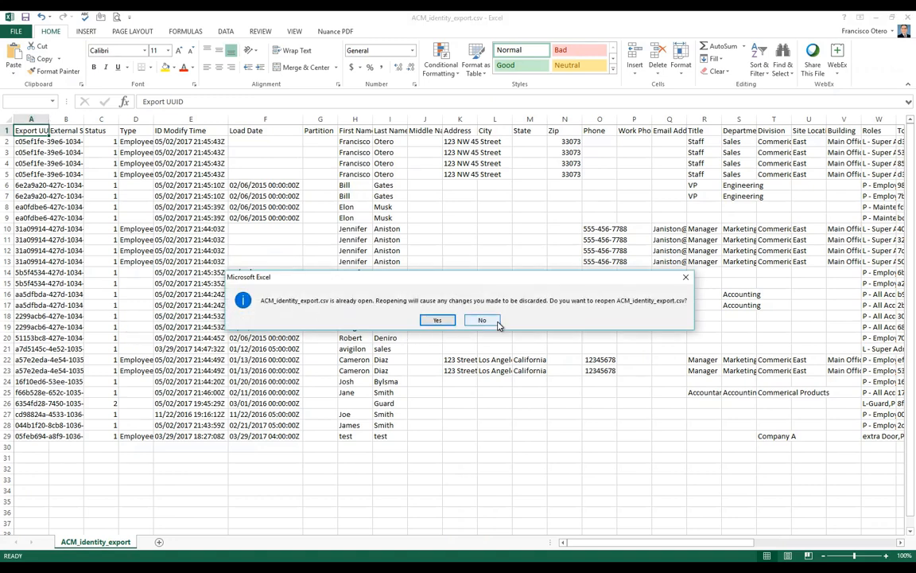
left_click(479, 322)
left_click_drag(49, 119, 82, 119)
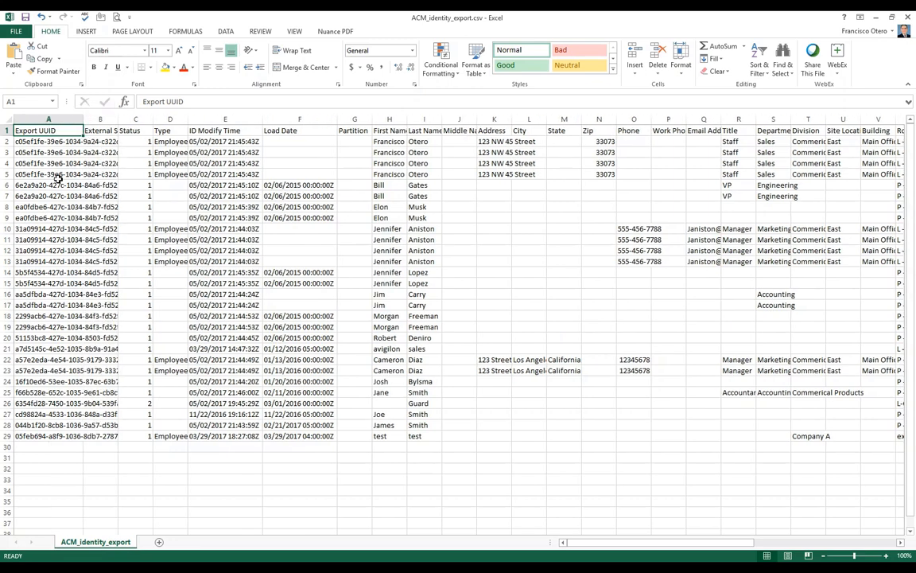
left_click(41, 141)
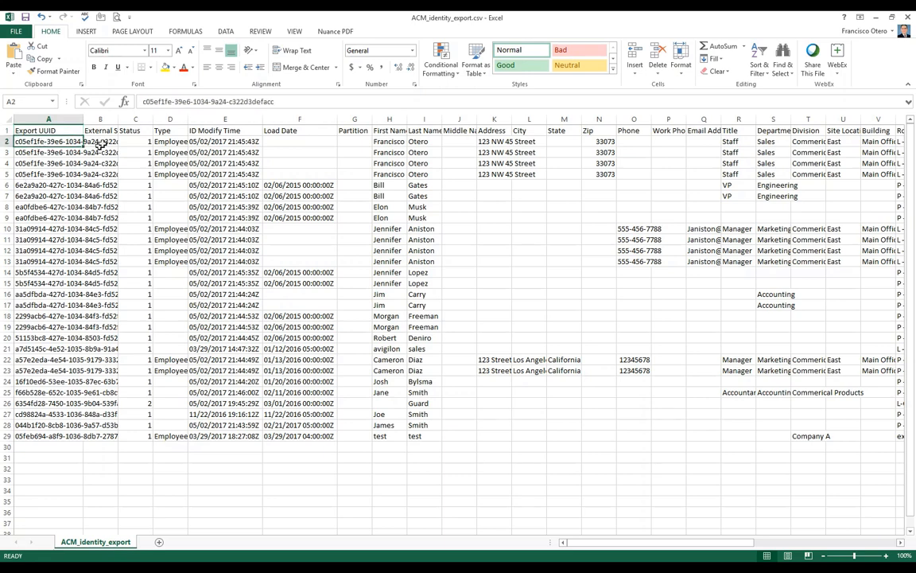
double_click(84, 120)
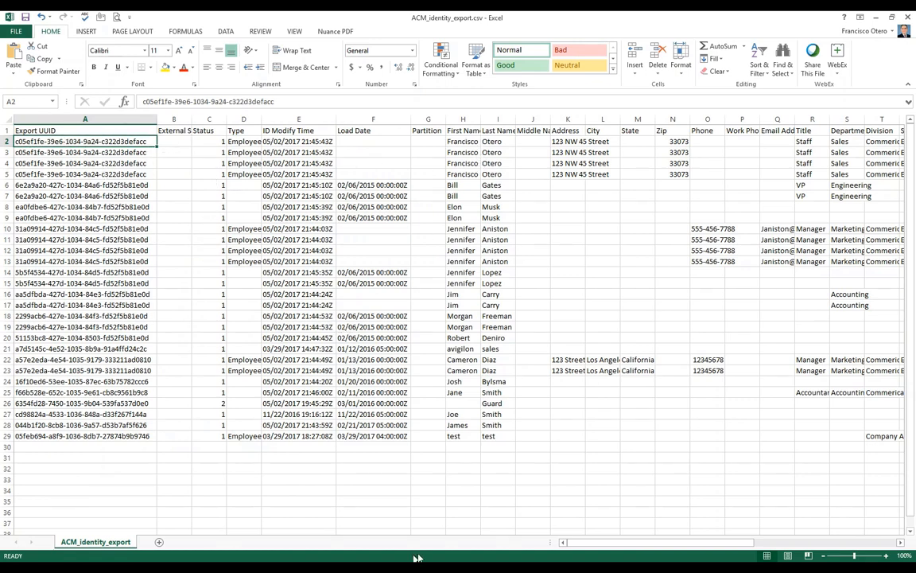
left_click(83, 565)
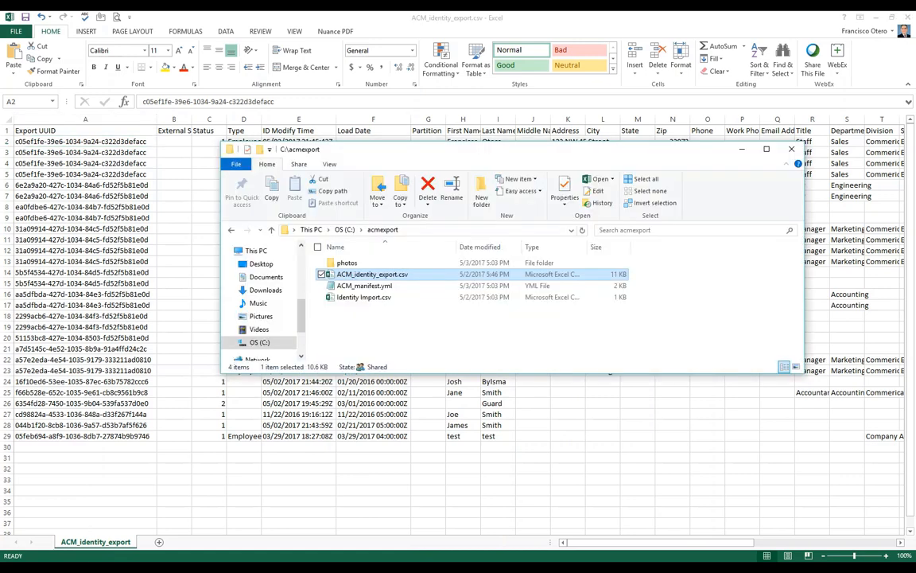
Step: Look inside the photos folder, return to acmexport, and minimize the Explorer window
double_click(344, 265)
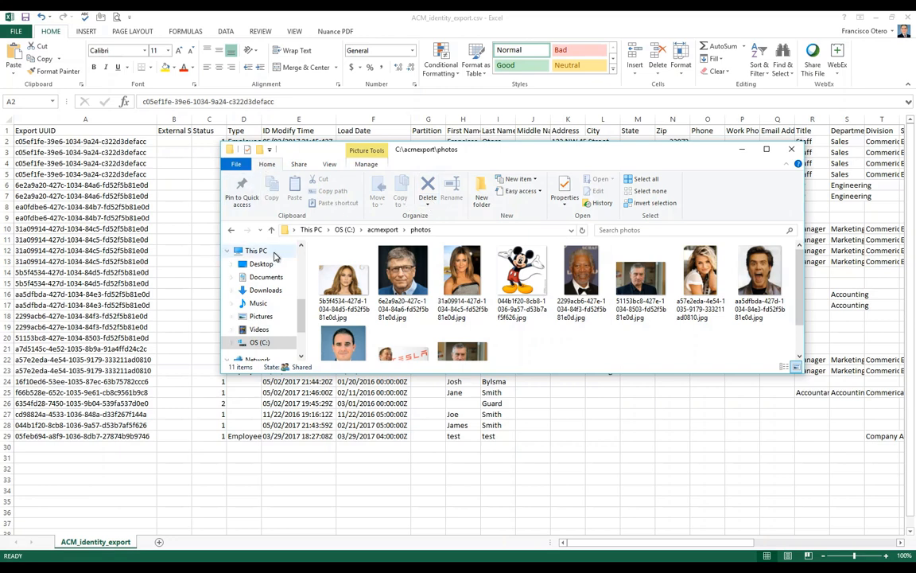
left_click(383, 229)
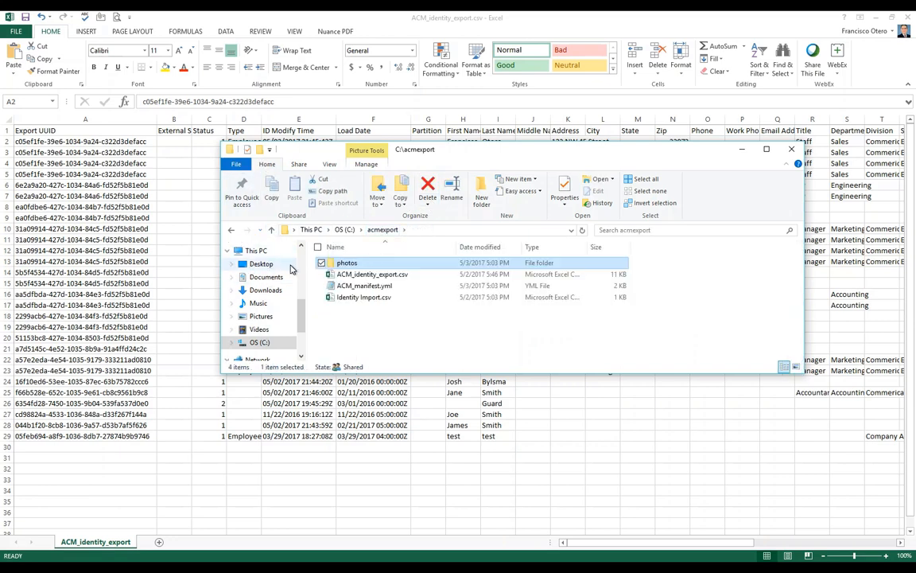
left_click(742, 150)
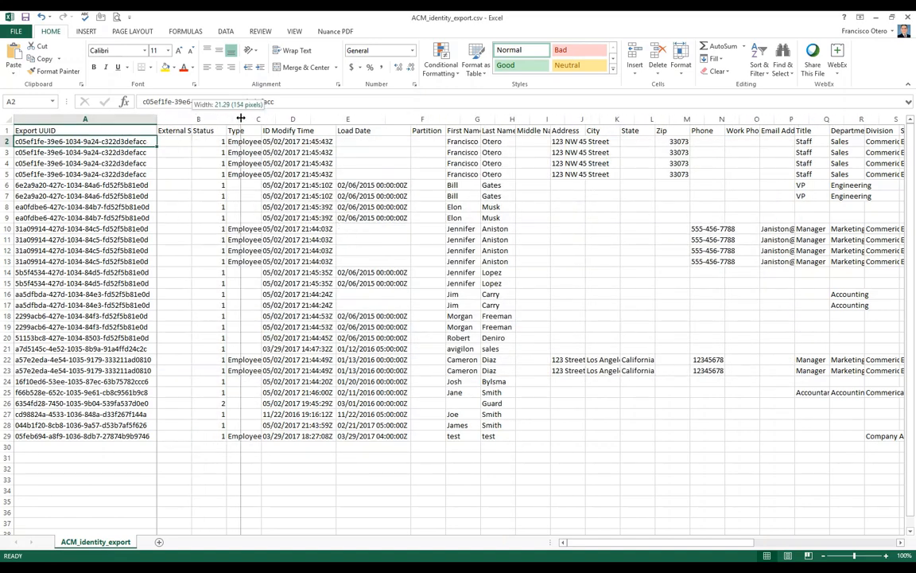
Step: Autofit column B to its External System ID header and inspect the empty cells B2:B15
double_click(192, 119)
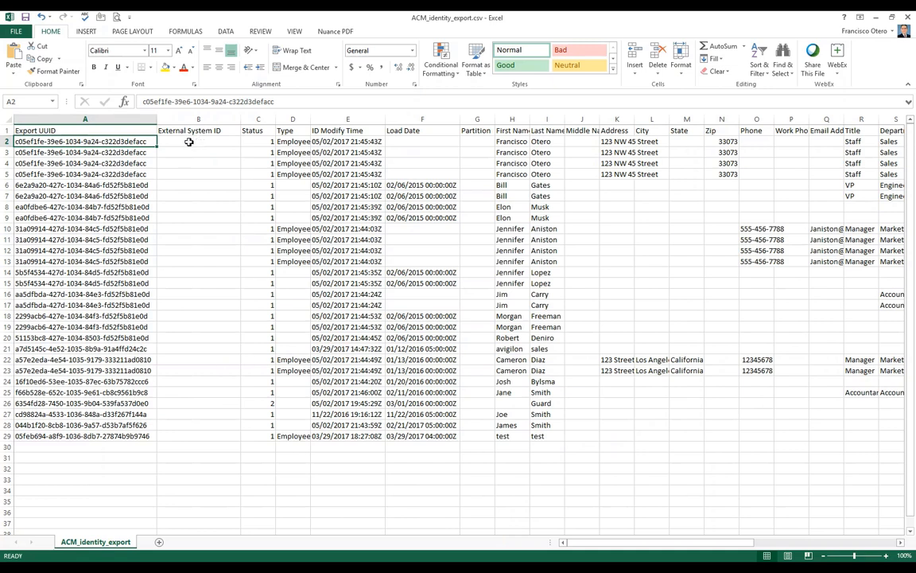
left_click_drag(199, 141, 198, 275)
left_click(200, 263)
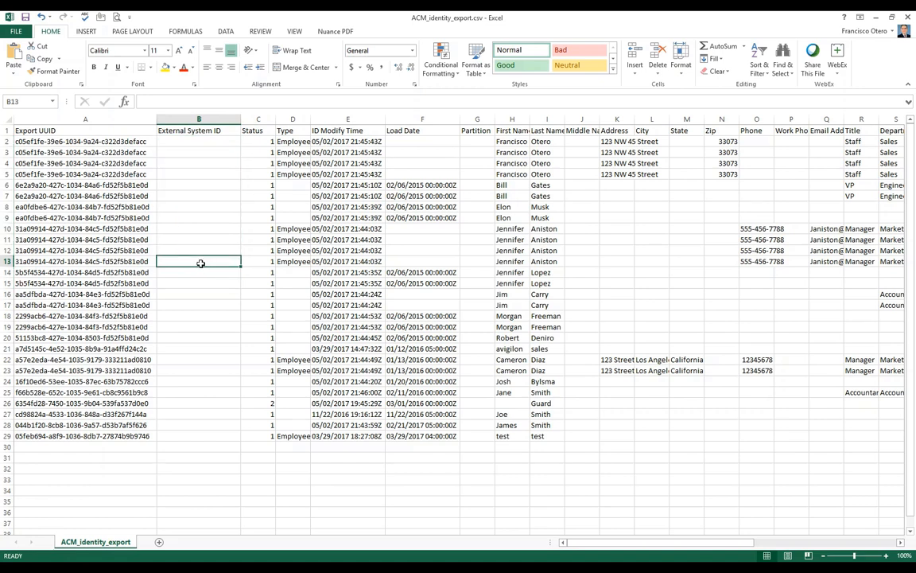
left_click(191, 142)
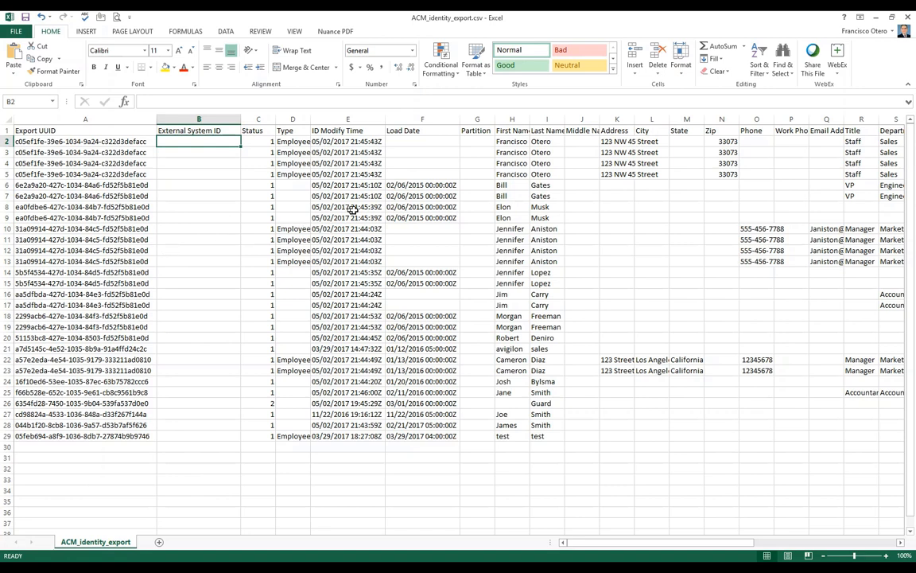
Step: Step through the First Name entries from H2 down to H7
left_click(506, 143)
left_click(502, 153)
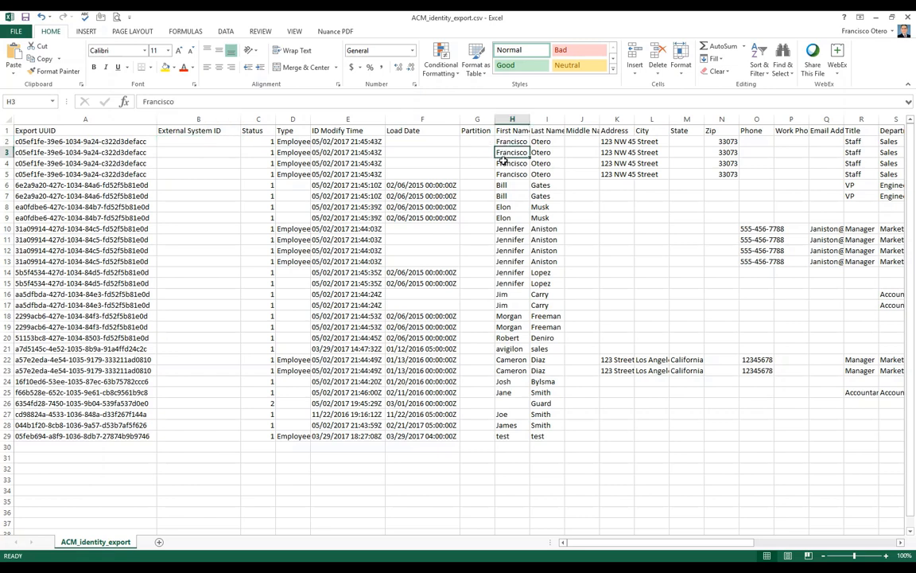
left_click(502, 163)
left_click(500, 174)
left_click(501, 186)
left_click(501, 196)
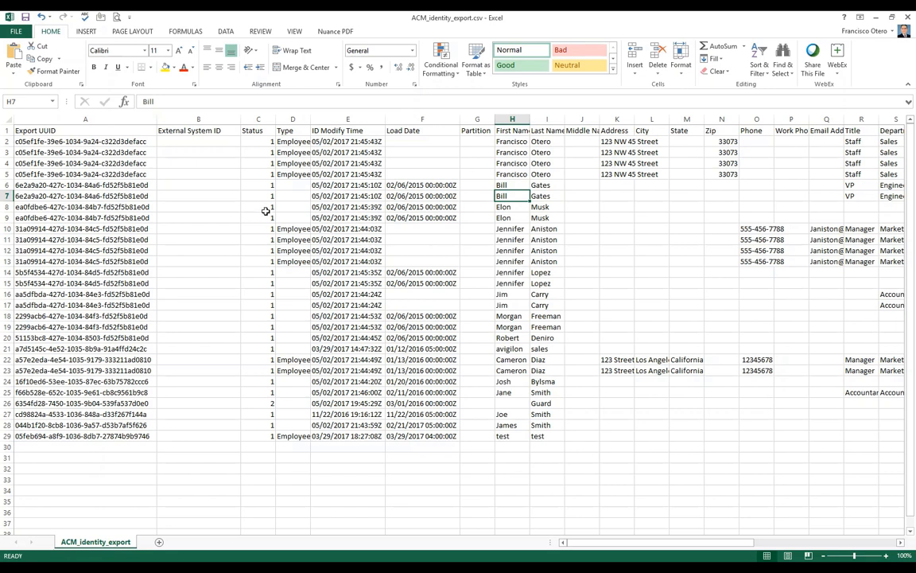
Step: Check the Status values in C2 and C26 (2), then autofit column D so Employee shows
left_click(239, 142)
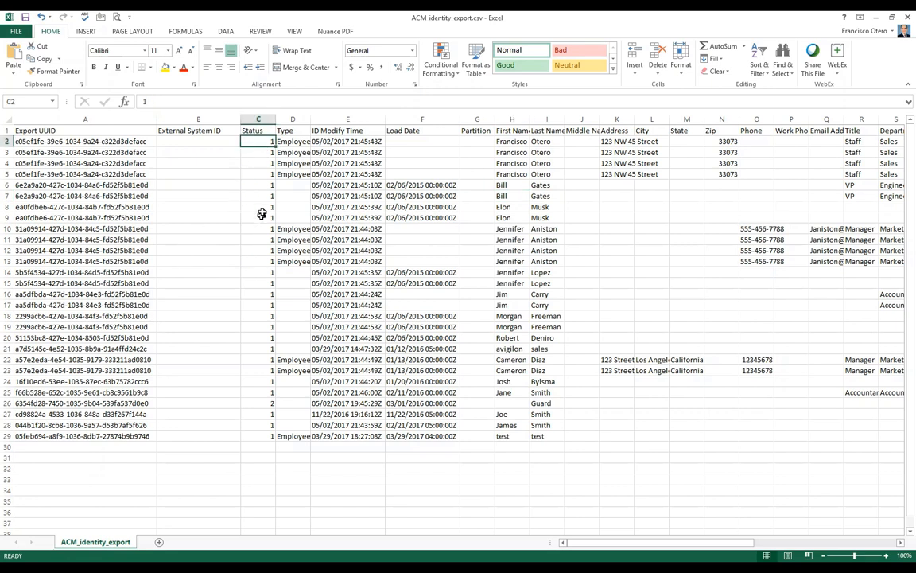
left_click(264, 402)
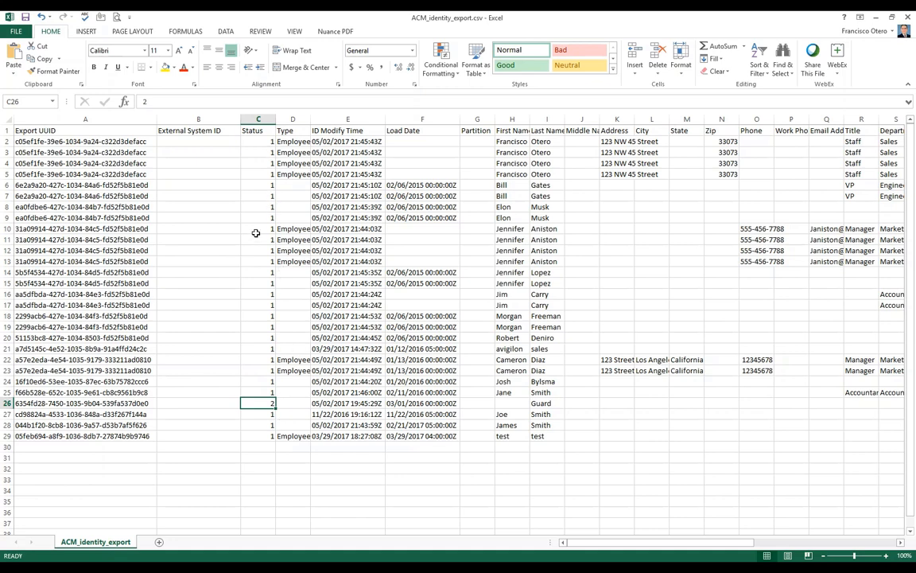
double_click(310, 119)
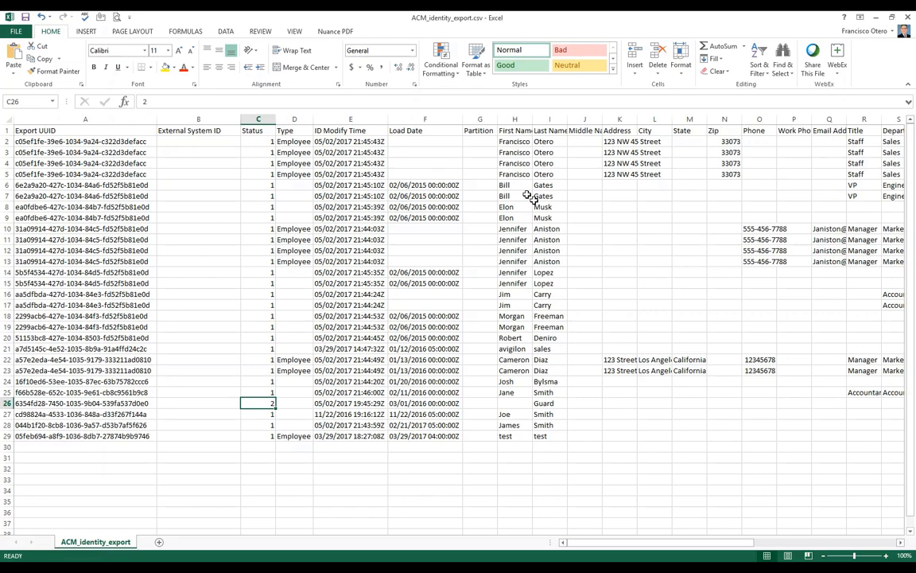
left_click_drag(723, 543, 740, 545)
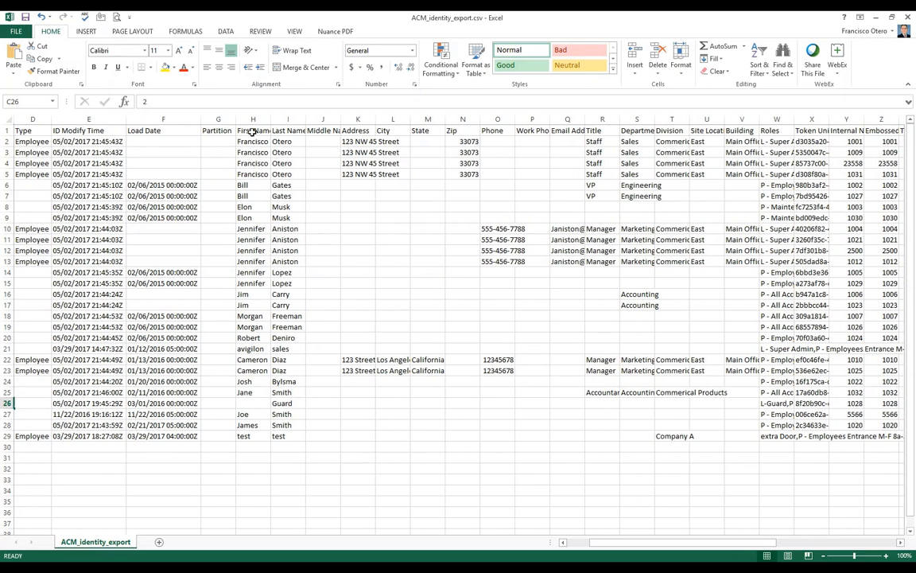
left_click(252, 131)
left_click(288, 131)
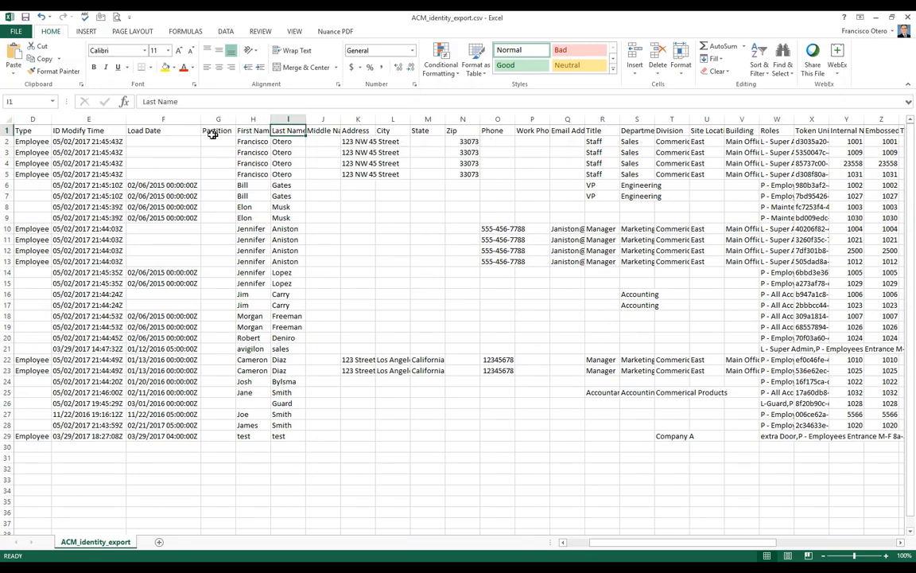
left_click(247, 132)
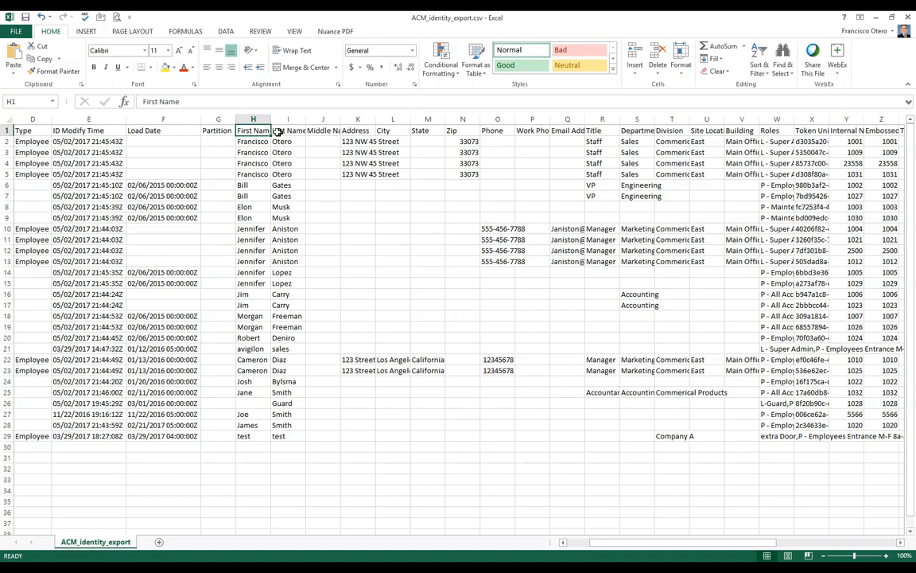
left_click(291, 131)
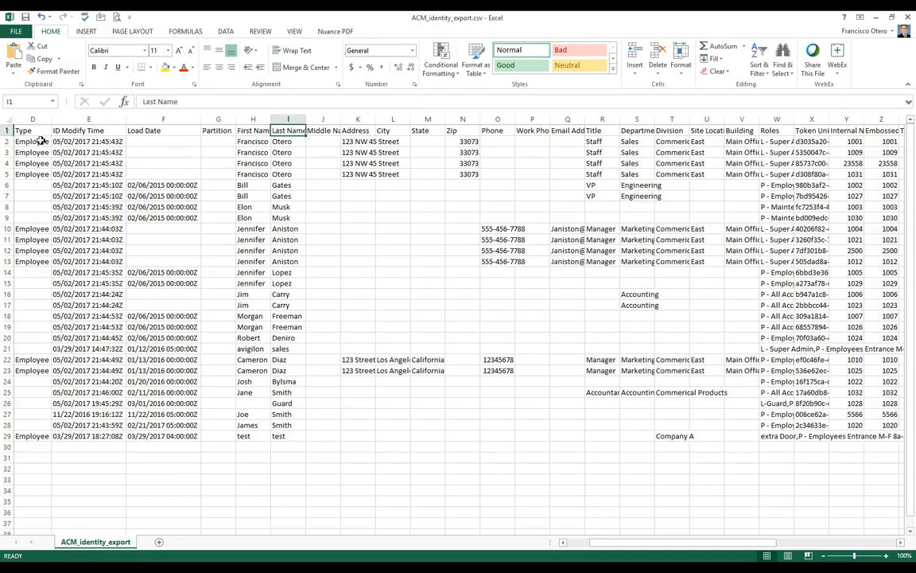
left_click_drag(606, 543, 566, 544)
left_click(184, 133)
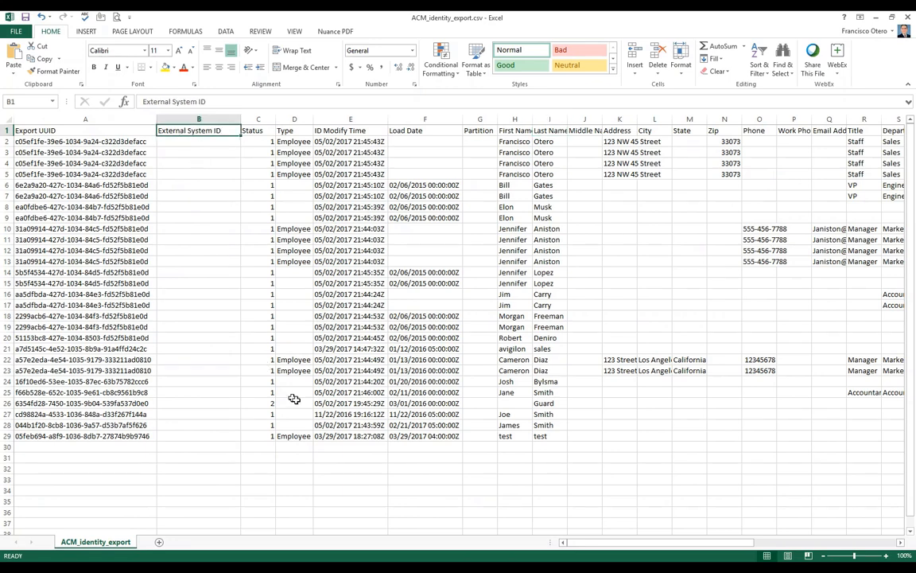
left_click_drag(640, 549, 637, 545)
left_click_drag(672, 545, 679, 546)
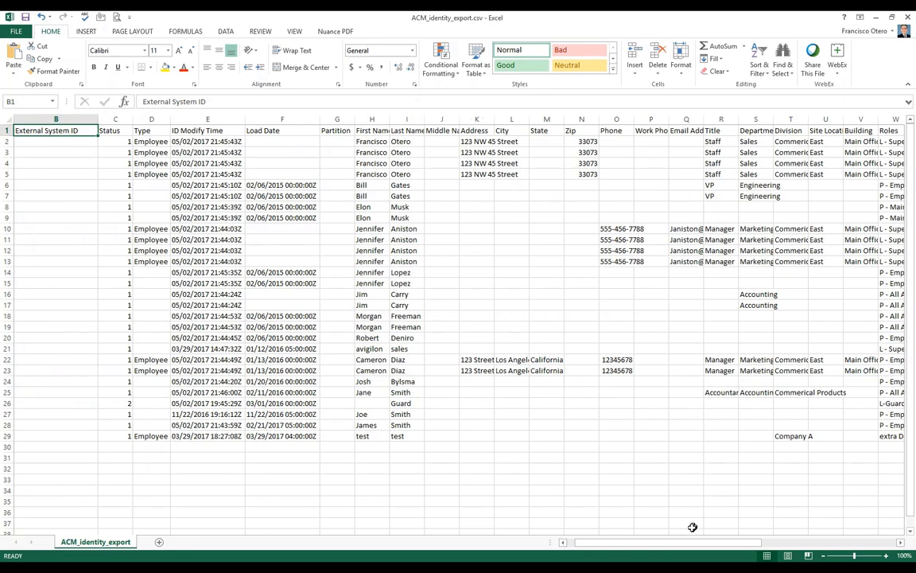
scroll(673, 542, "right", 4)
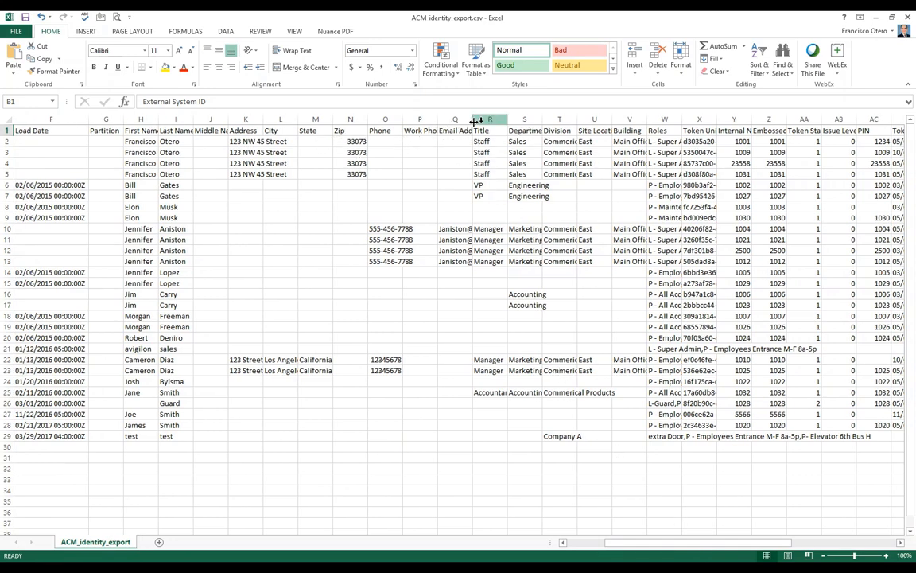
left_click_drag(382, 131, 457, 130)
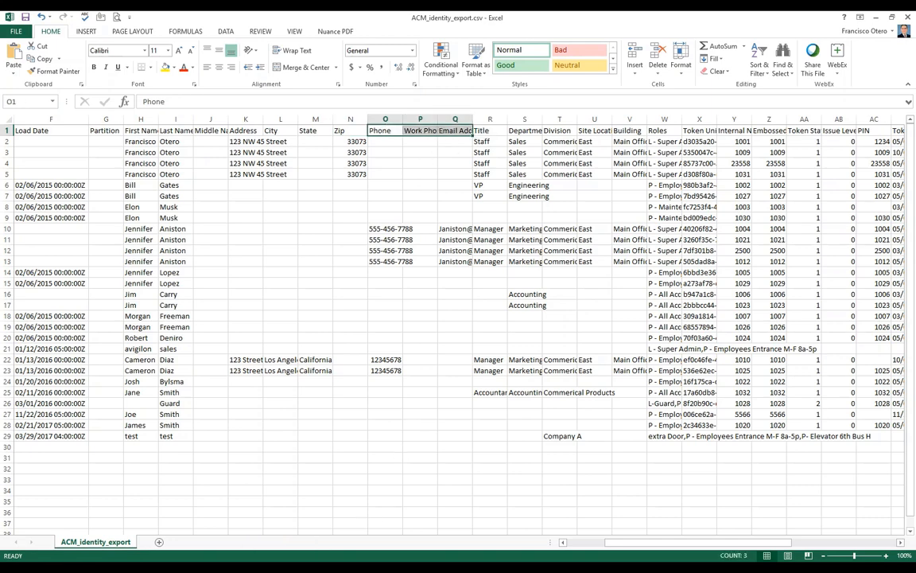
mouse_move(574, 567)
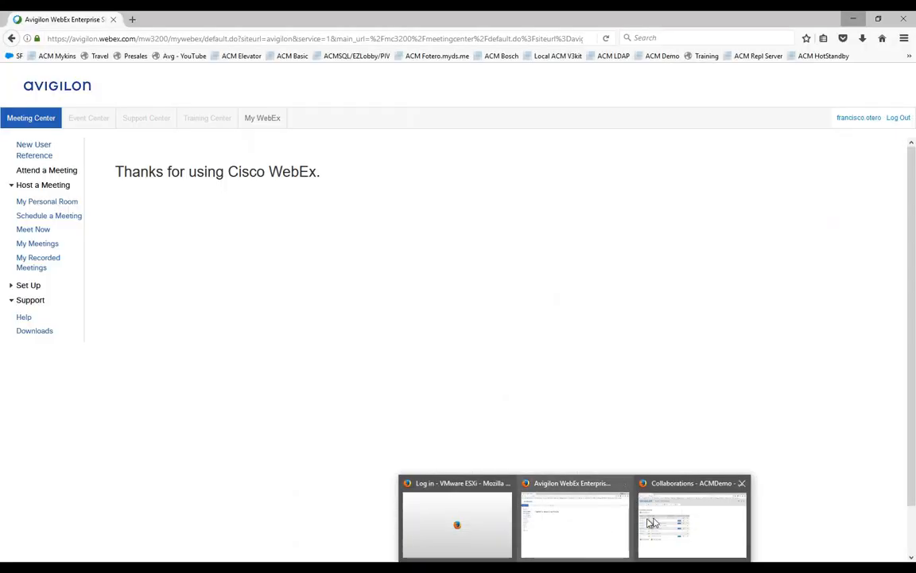
Step: In the ACMDemo console, search Identities to list all 17 records and open one identity for editing
left_click(651, 523)
left_click(102, 111)
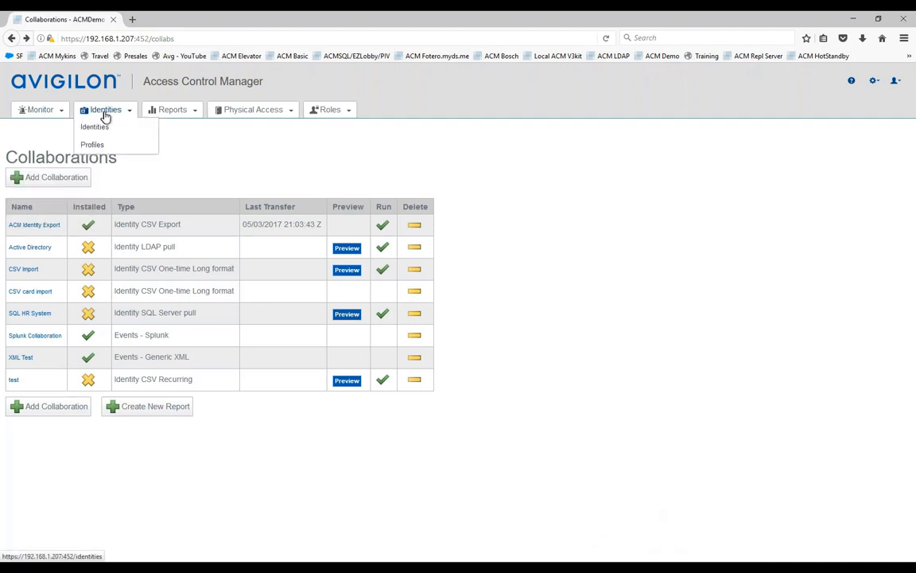
left_click(103, 130)
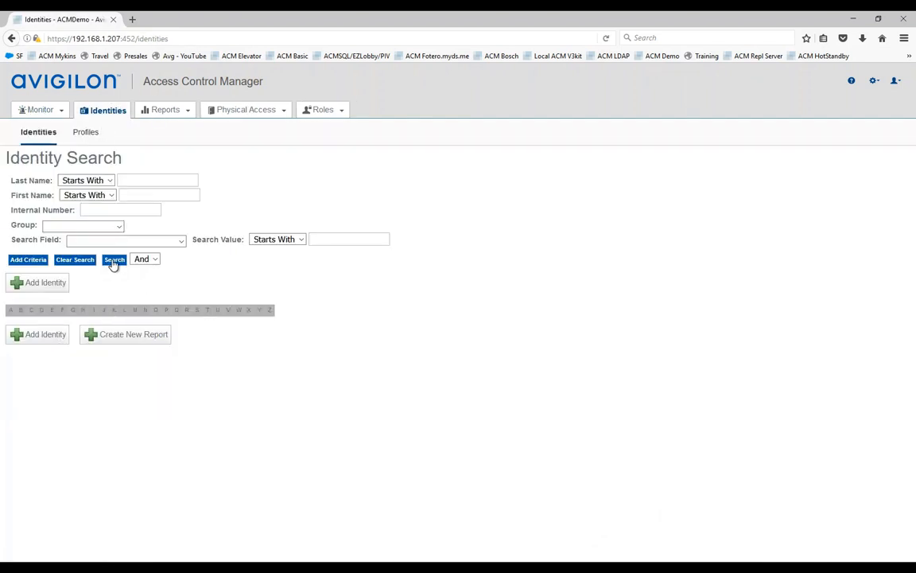
left_click(114, 260)
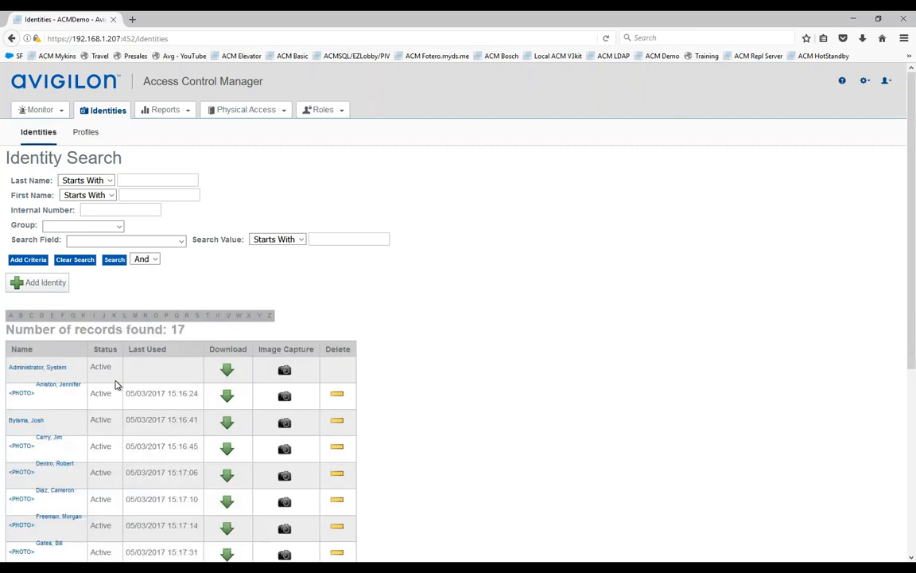
scroll(83, 468, "down", 3)
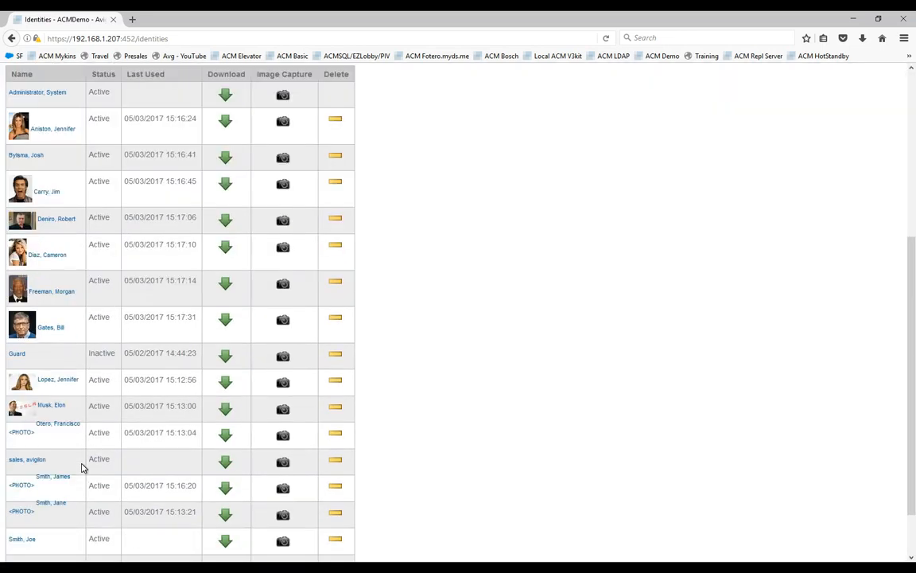
left_click(60, 450)
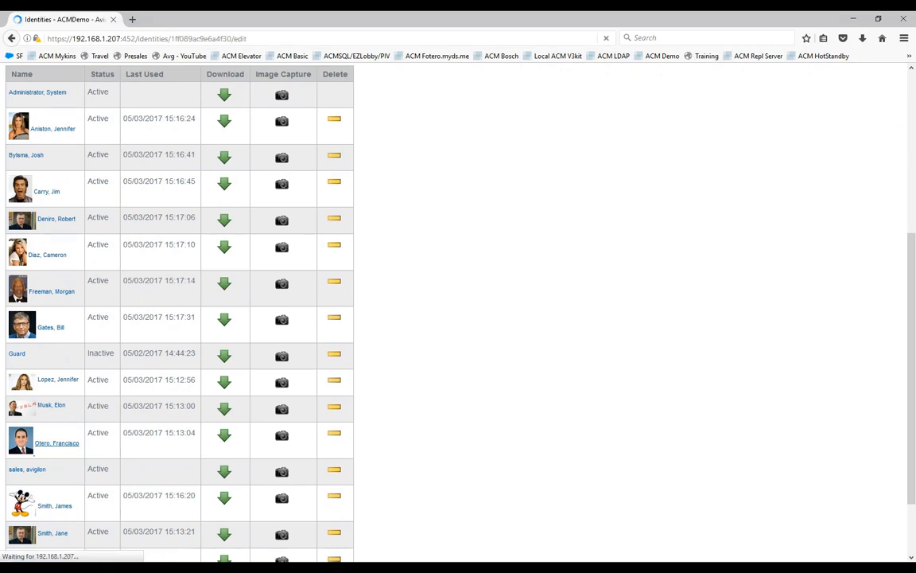
Step: Review the identity Type options, leaving it set to Employee
scroll(125, 411, "down", 3)
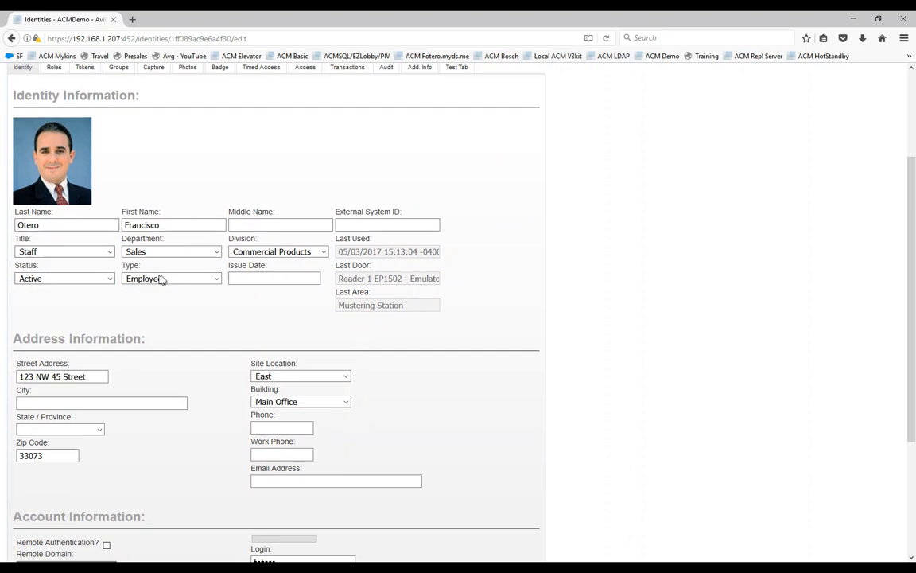
left_click(218, 280)
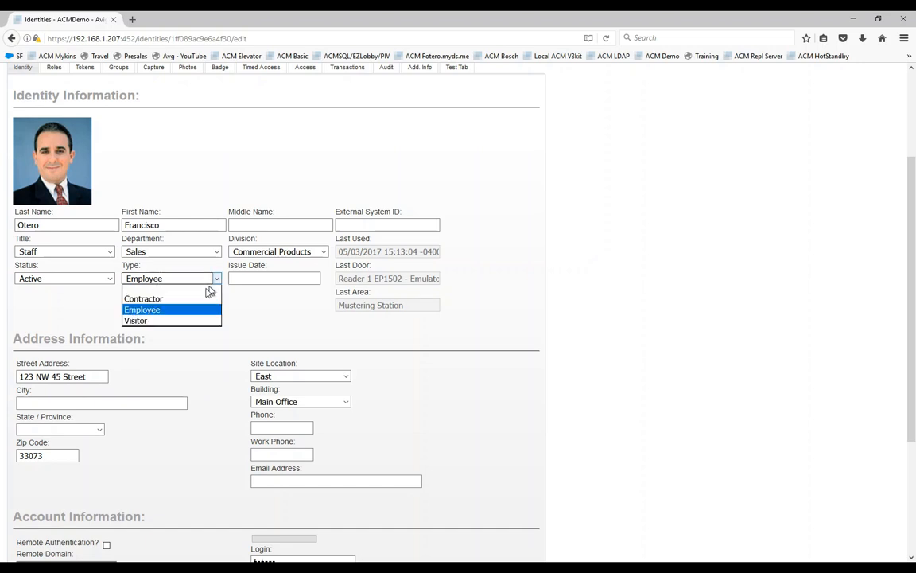
left_click(162, 313)
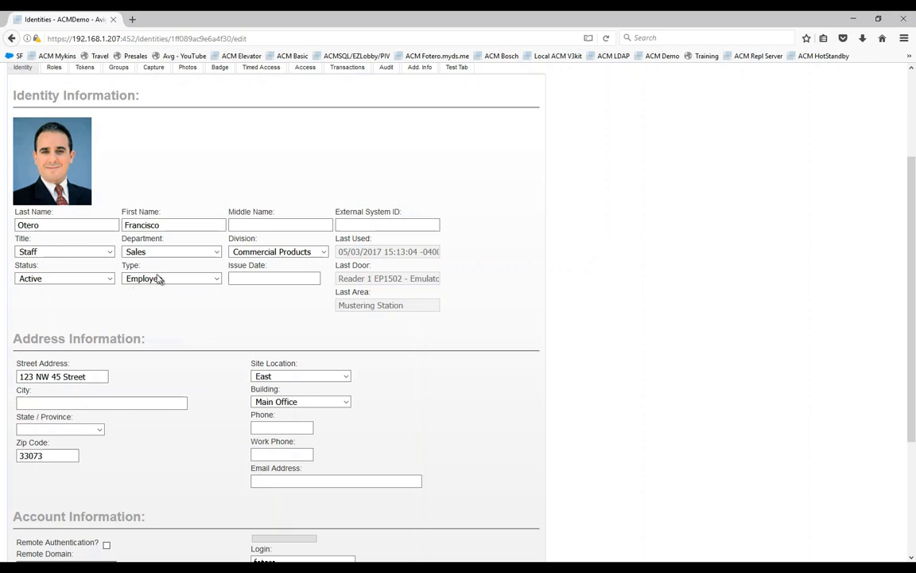
scroll(636, 266, "up", 3)
Step: Review the Department options, leaving Sales, then bring the ACM_identity_export.csv Excel sheet to the front
left_click(864, 80)
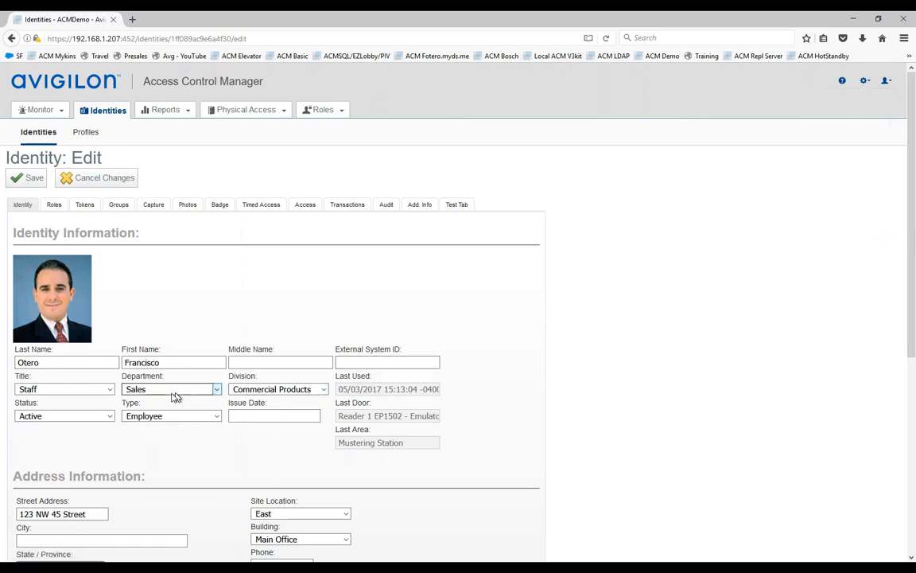
left_click(216, 391)
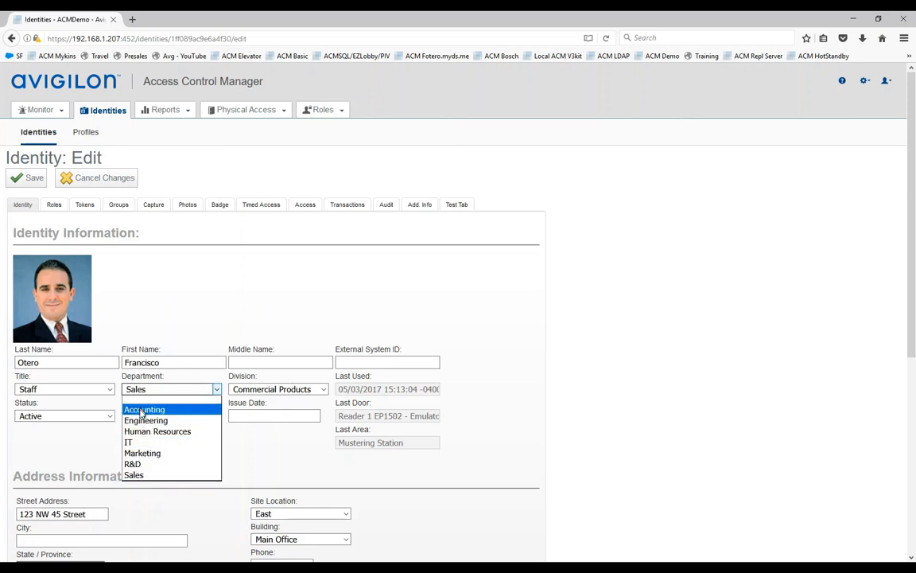
left_click(270, 440)
scroll(274, 438, "down", 4)
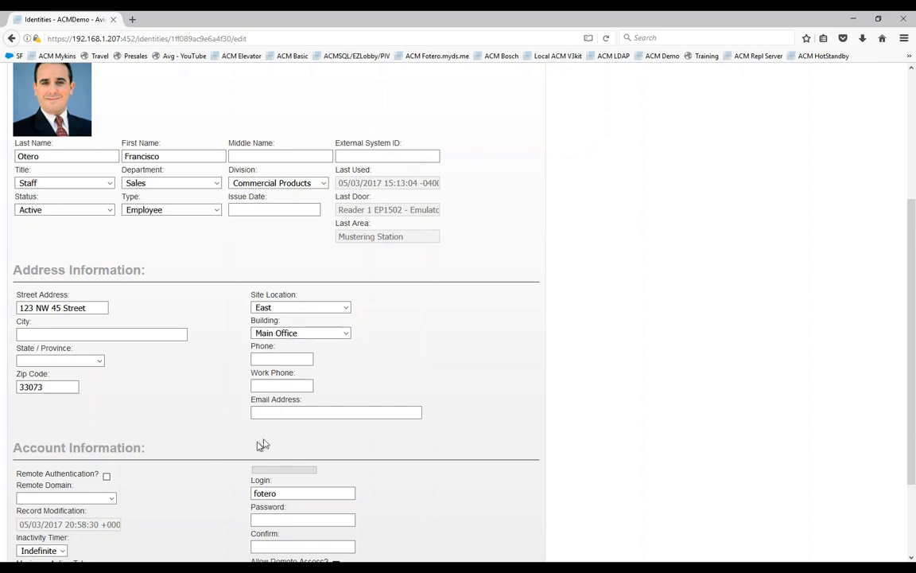
scroll(286, 430, "down", 1)
scroll(286, 429, "up", 3)
scroll(65, 166, "up", 2)
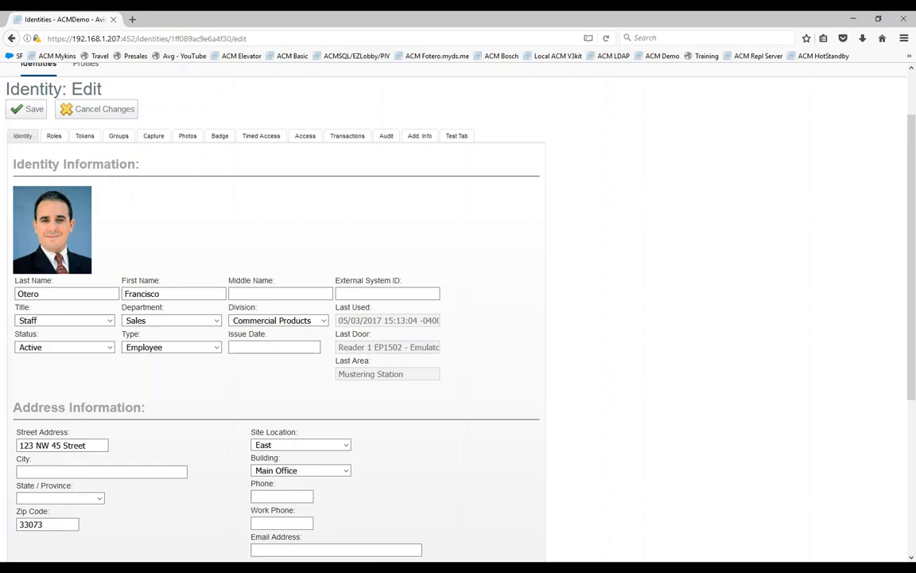
left_click(387, 567)
left_click(305, 481)
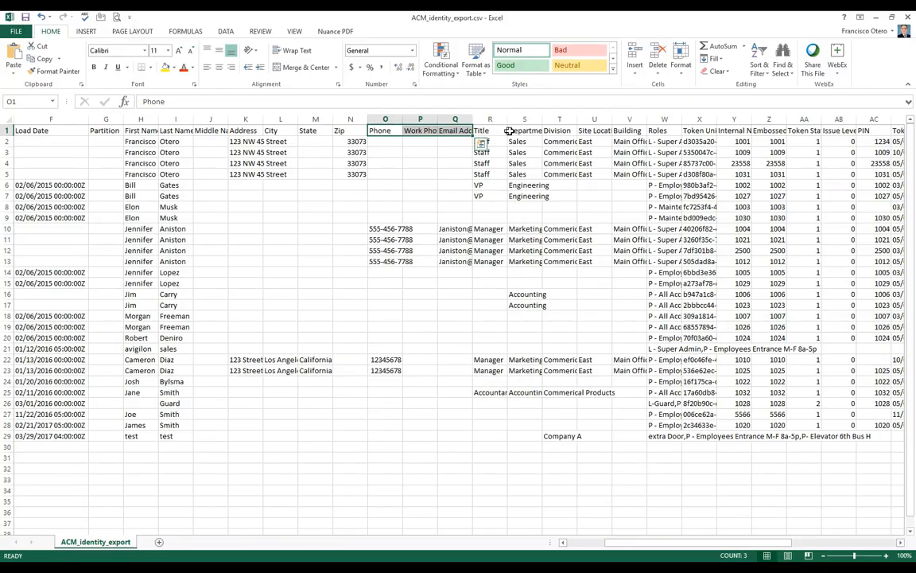
left_click(656, 132)
left_click_drag(681, 121, 757, 121)
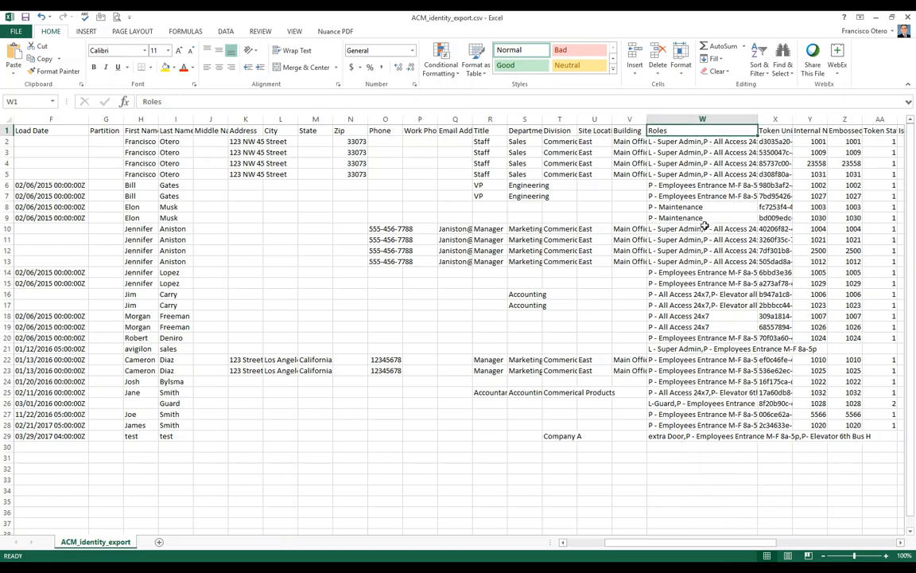
left_click(676, 143)
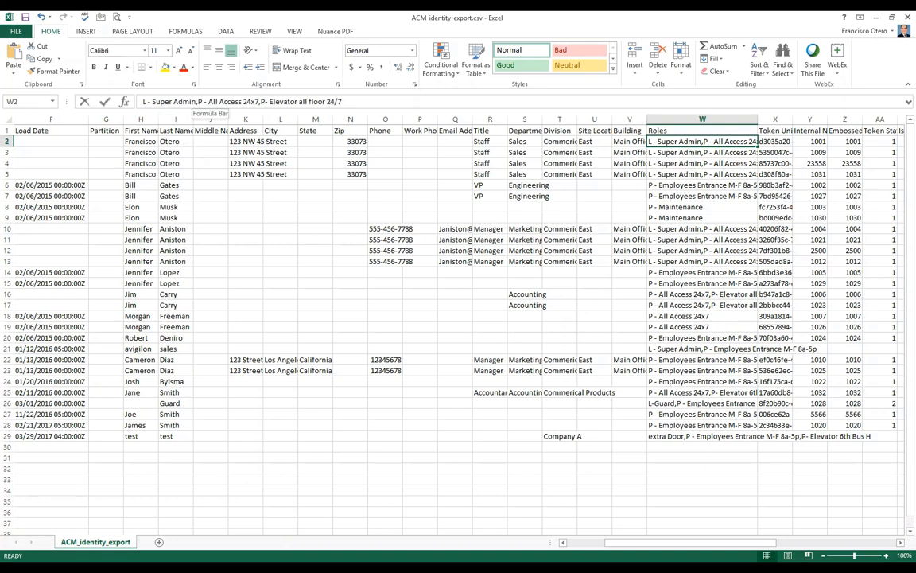
left_click_drag(198, 101, 342, 102)
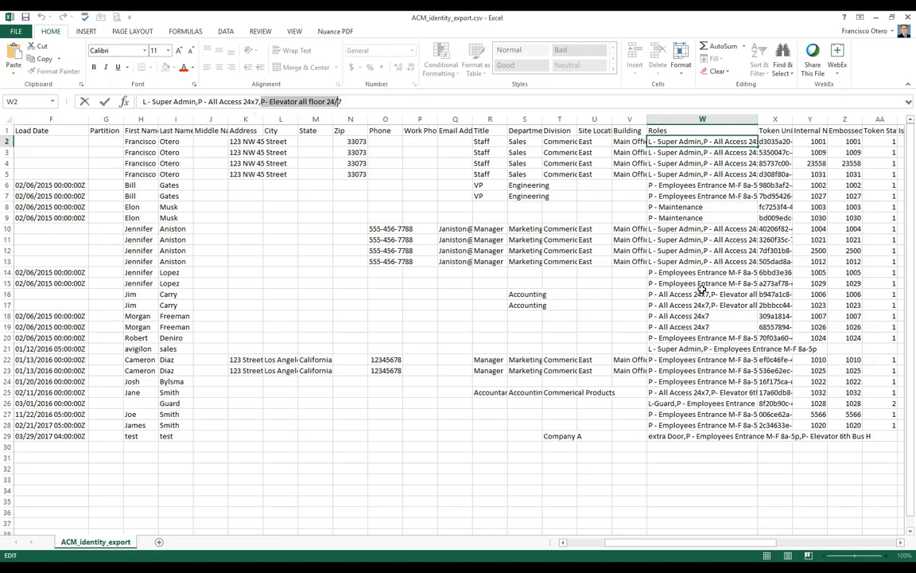
left_click(774, 133)
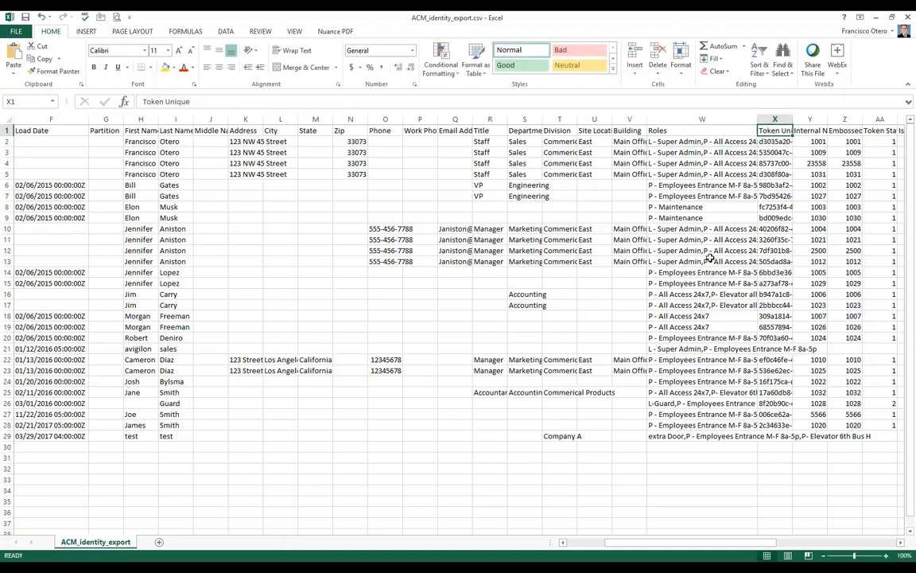
left_click_drag(757, 117, 690, 118)
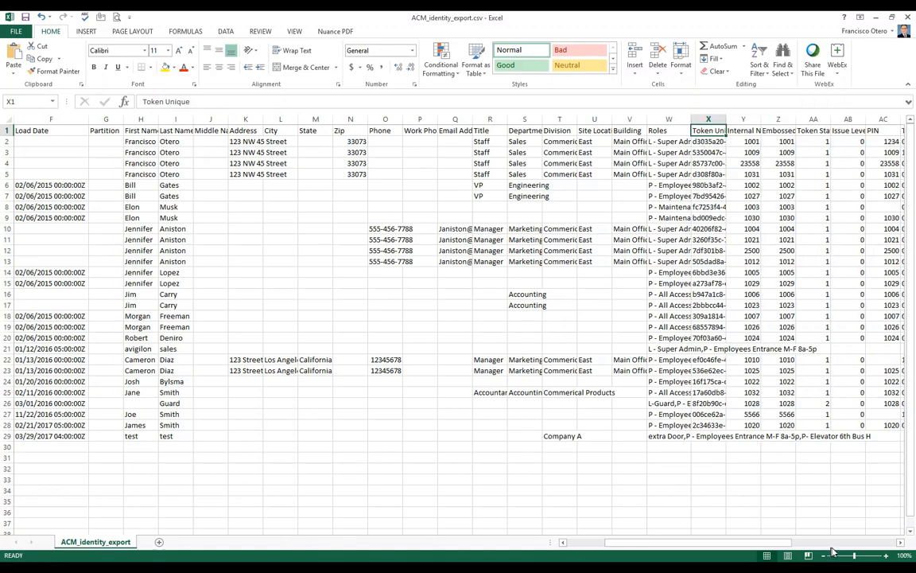
Step: Scroll right to the token columns and widen Token Unique until its full values show
left_click(899, 543)
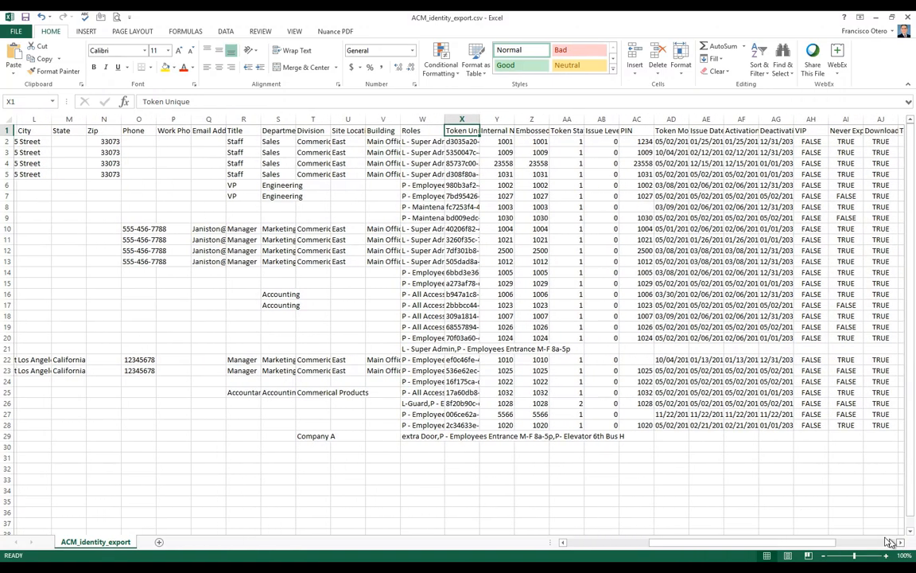
left_click_drag(478, 121, 524, 121)
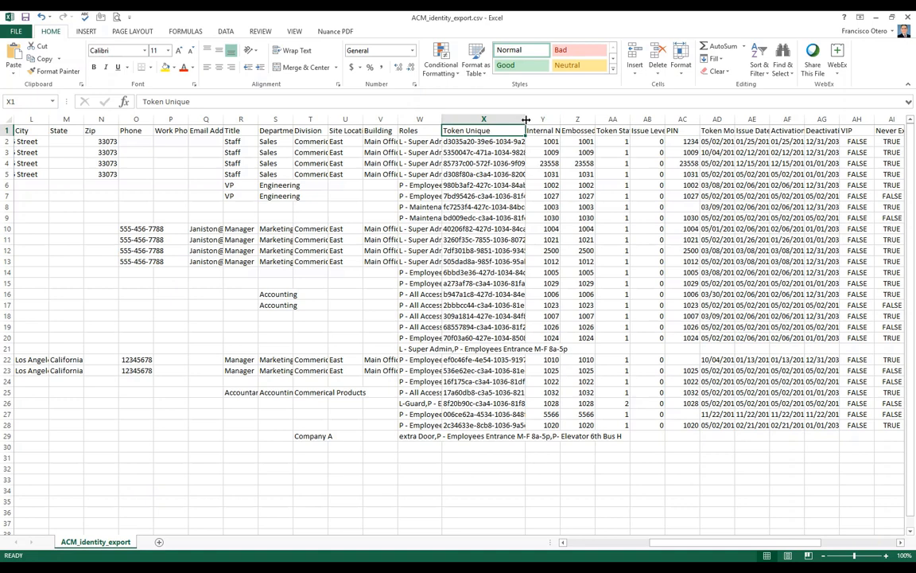
left_click_drag(525, 121, 565, 120)
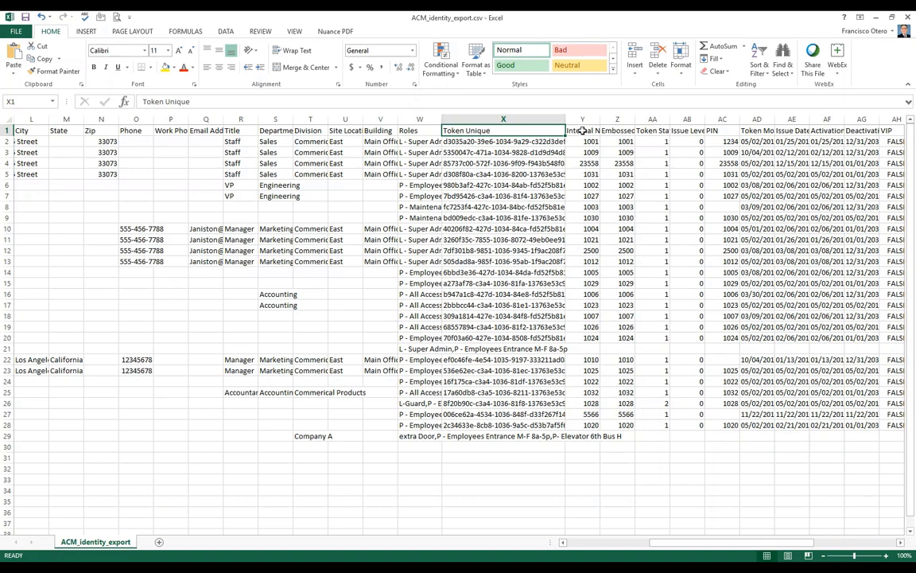
Step: Review the Token Unique, Internal Number (1001) and Embossed Number headers and first values
key("Right")
key("Right")
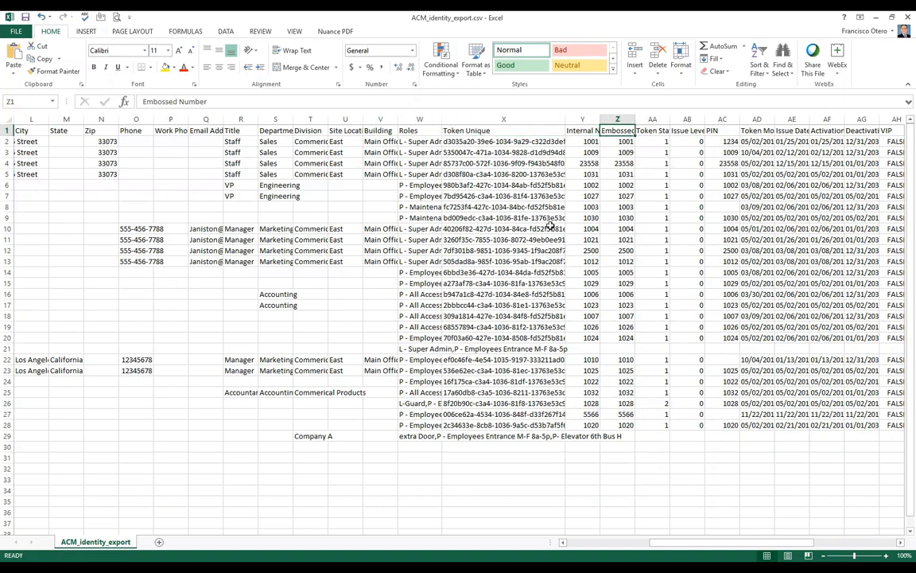
key("Right")
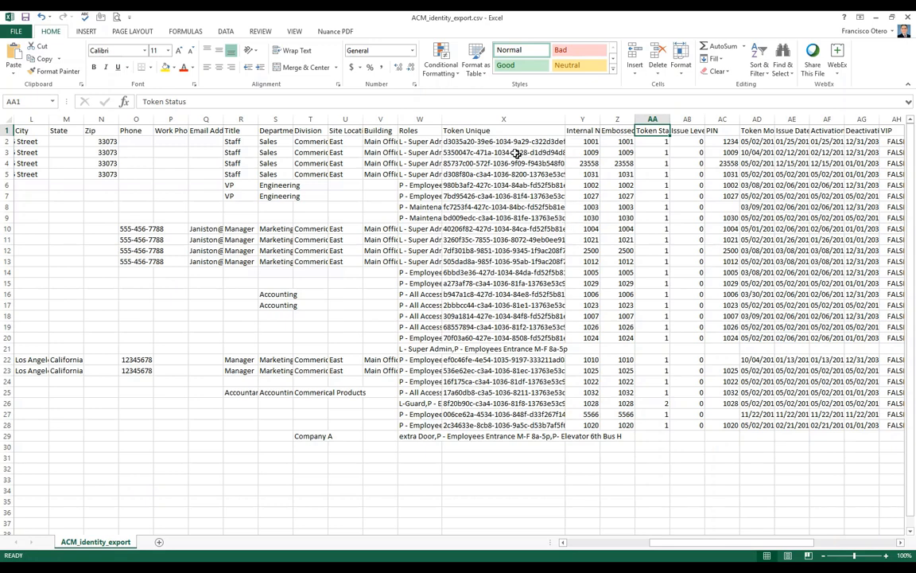
left_click(473, 132)
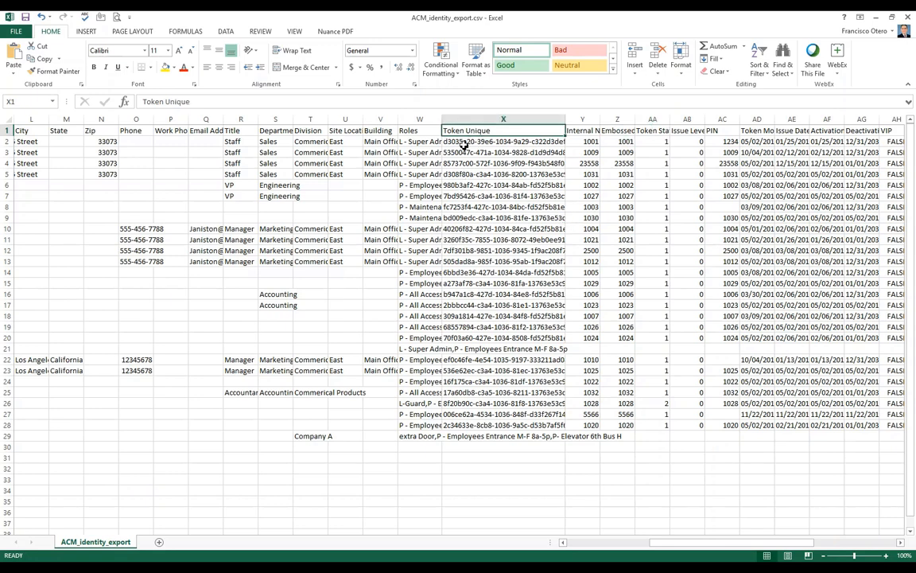
left_click(581, 139)
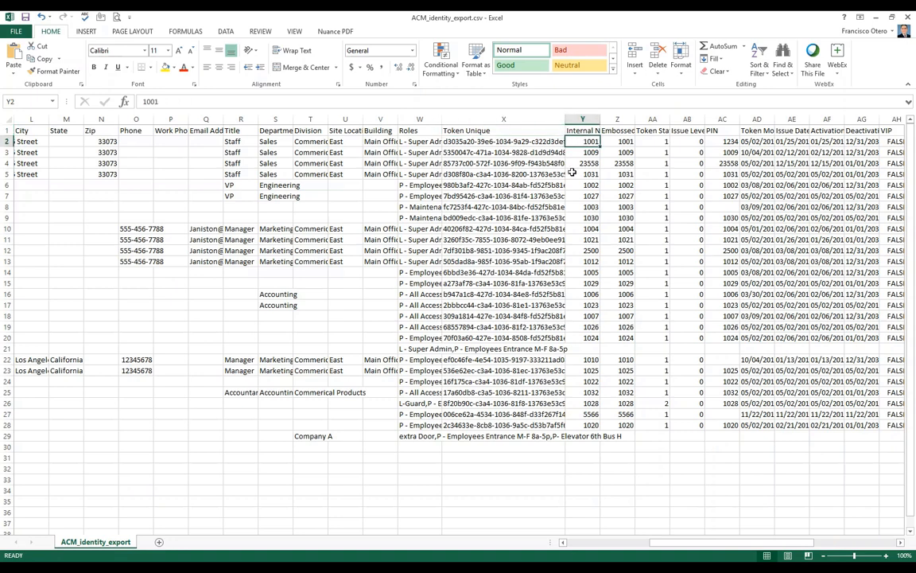
left_click(621, 132)
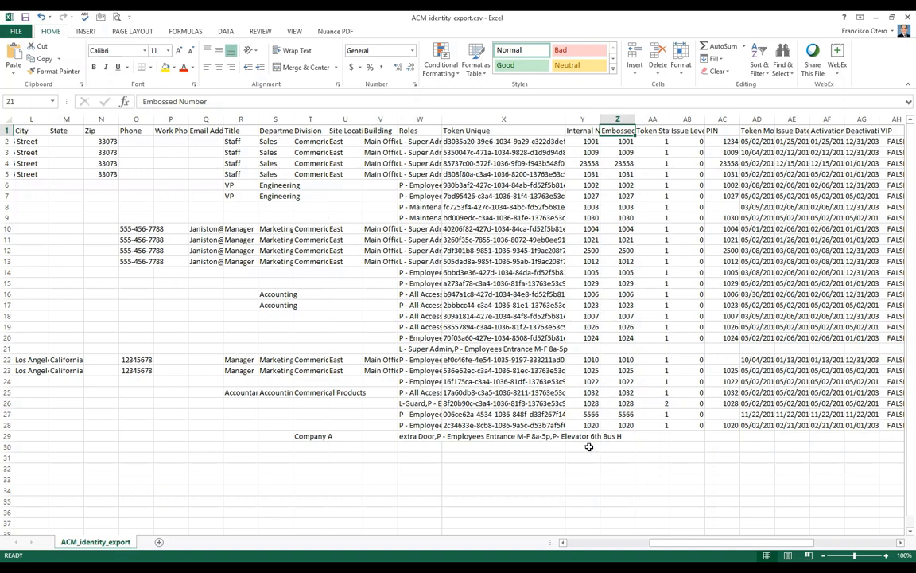
left_click(462, 140)
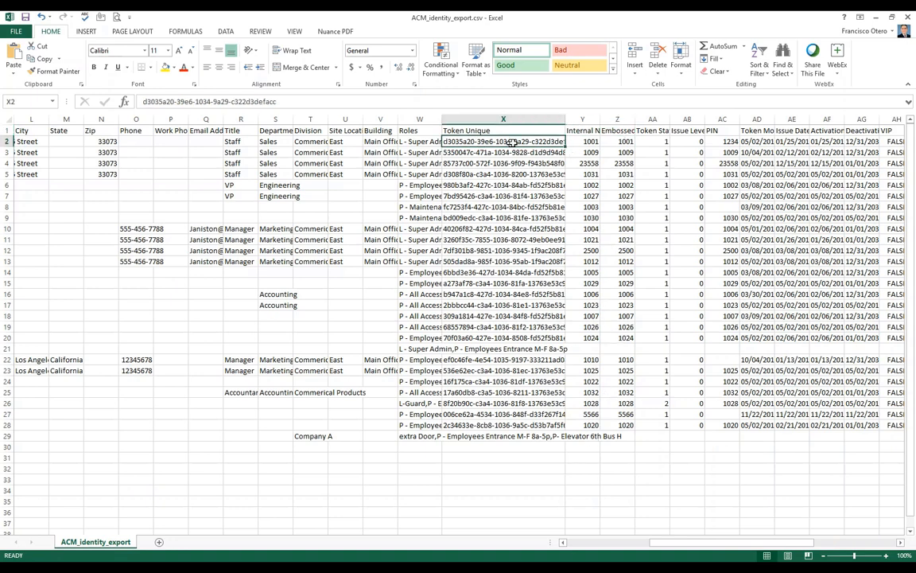
left_click(595, 141)
left_click(624, 141)
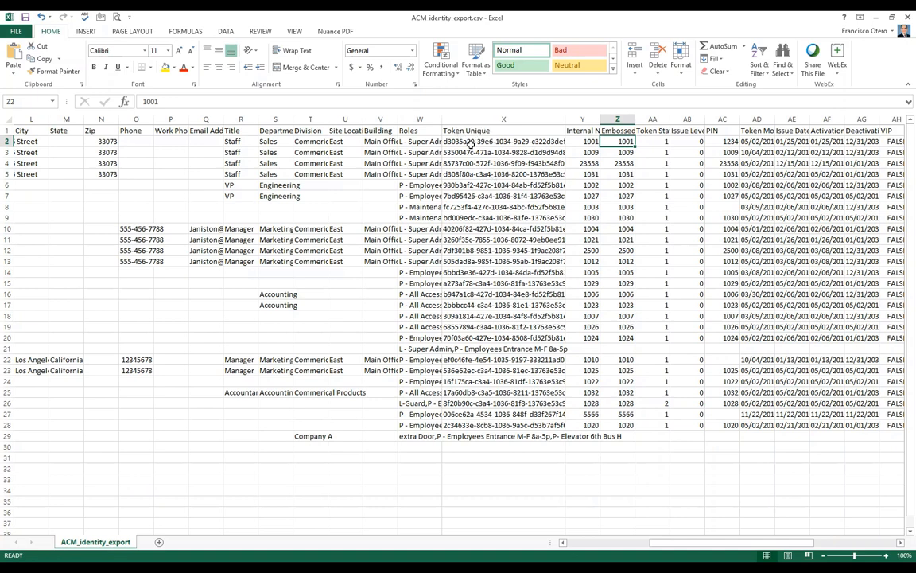
left_click(582, 141)
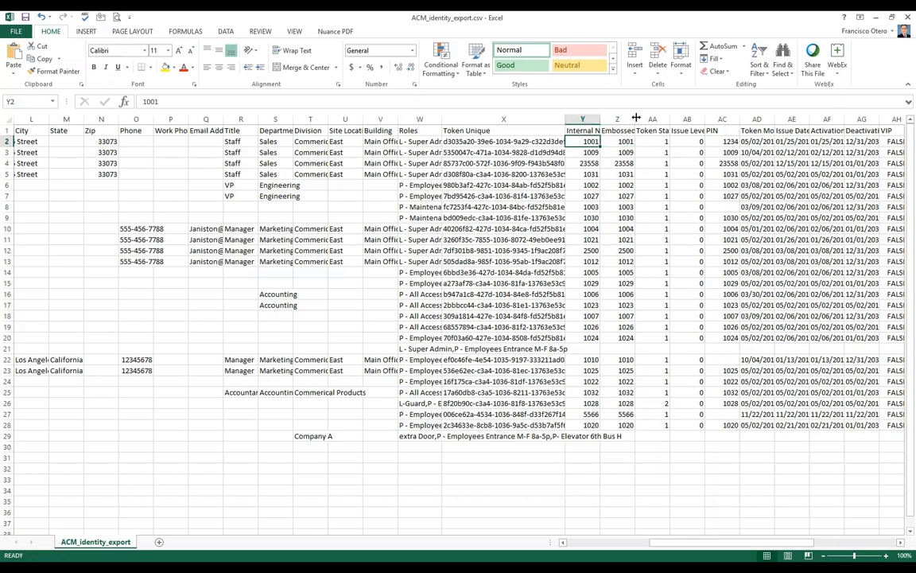
Step: Widen column Z and auto-fit column AA so the Token Status header reads in full
left_click_drag(637, 117, 646, 118)
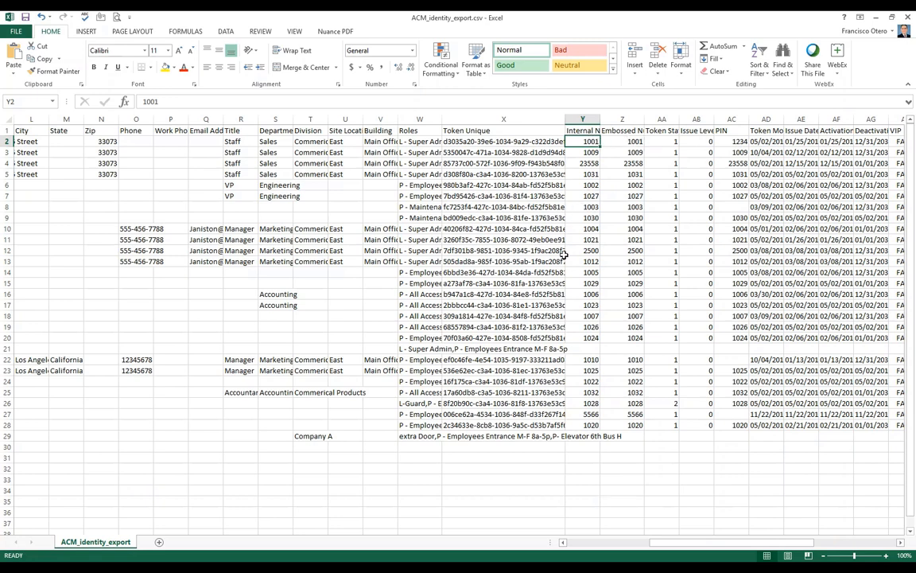
left_click(657, 133)
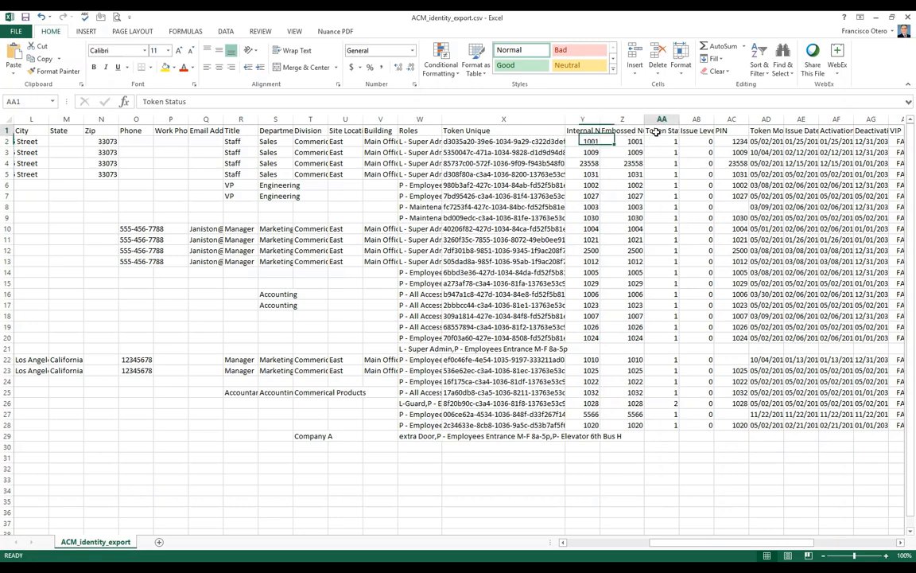
double_click(678, 119)
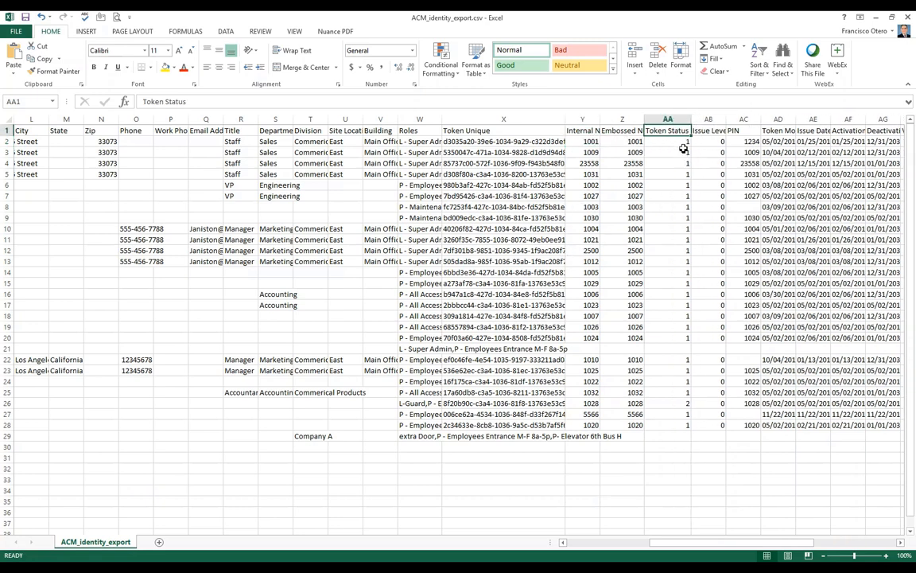
left_click(668, 142)
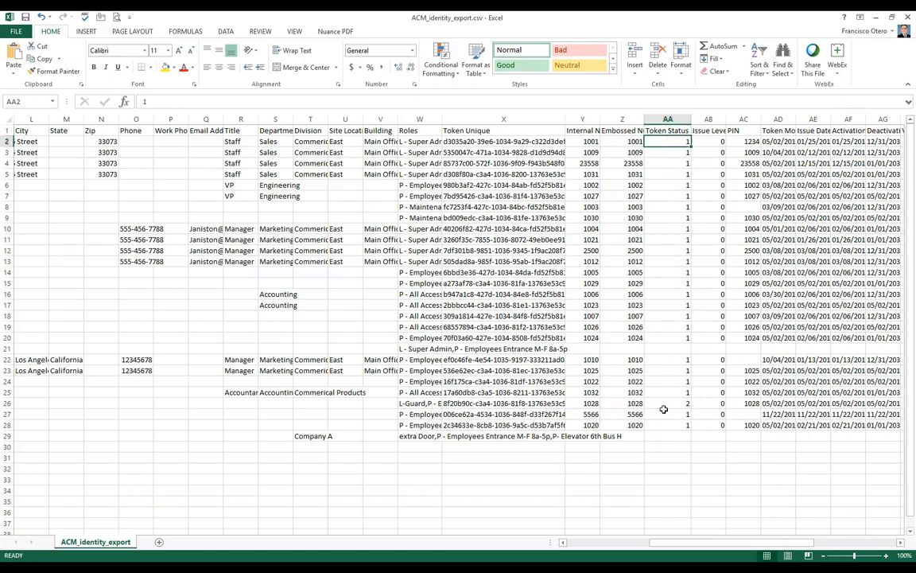
left_click(900, 542)
left_click_drag(900, 543, 900, 543)
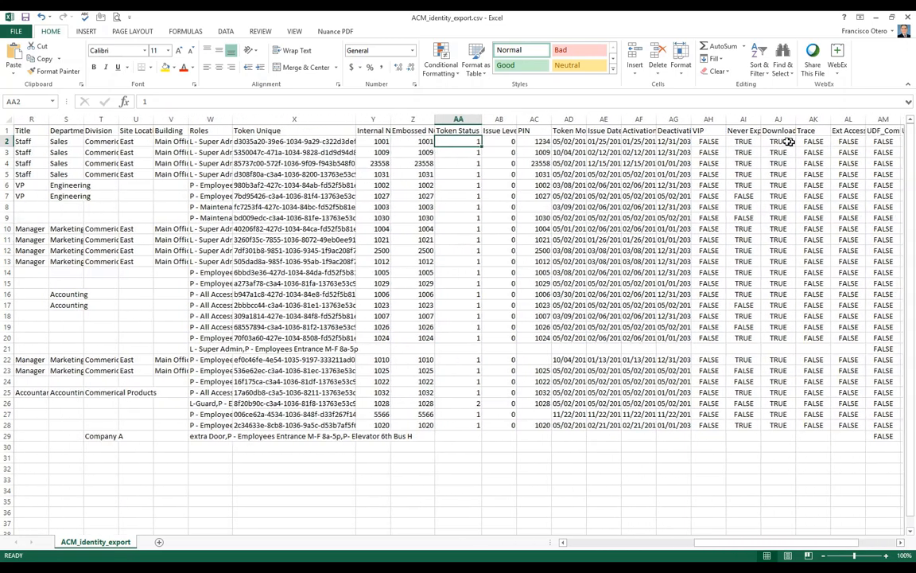
Step: Widen column AI so the full Never Expire header and its TRUE/FALSE values show
left_click(743, 131)
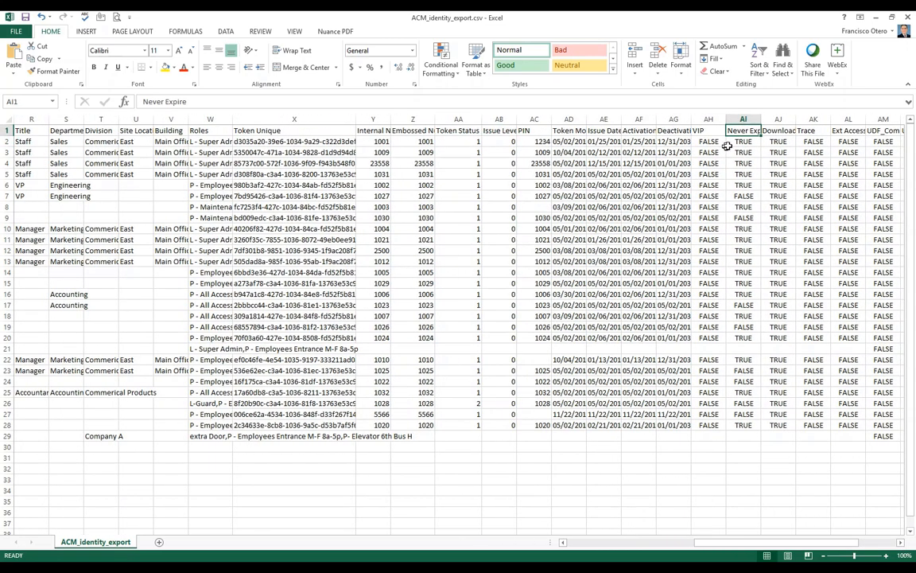
left_click_drag(761, 119, 775, 119)
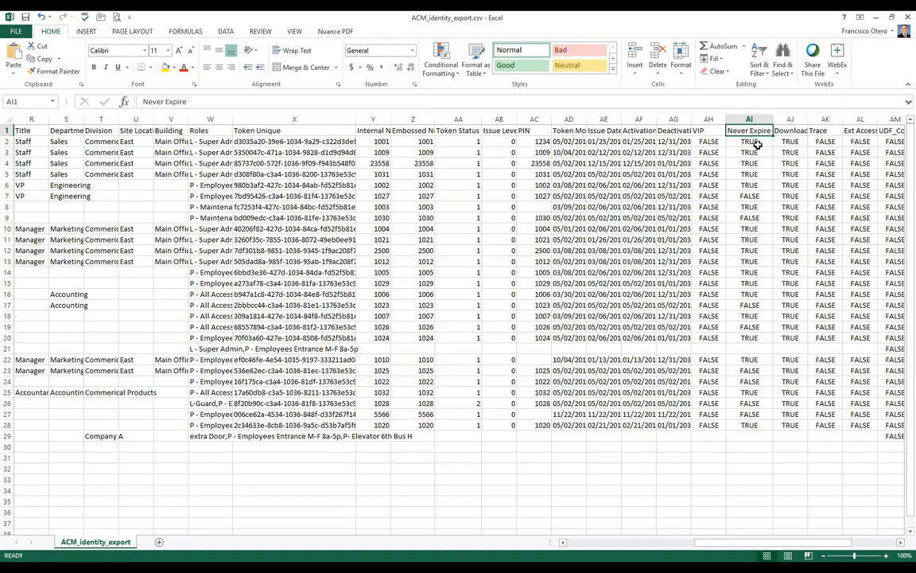
left_click(755, 142)
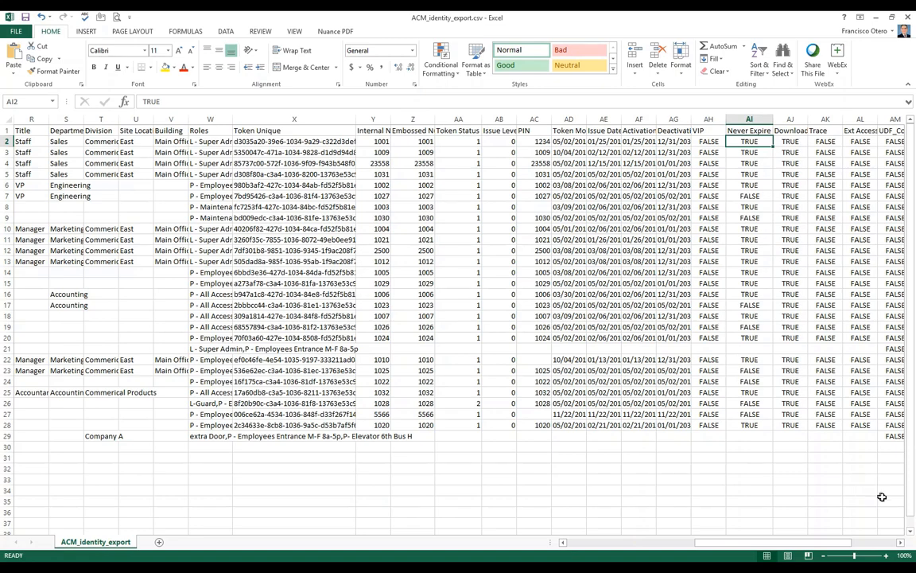
left_click(901, 542)
Step: Scroll right to review the UDF_Emergency Contact Name and Number columns
left_click(901, 543)
left_click(901, 543)
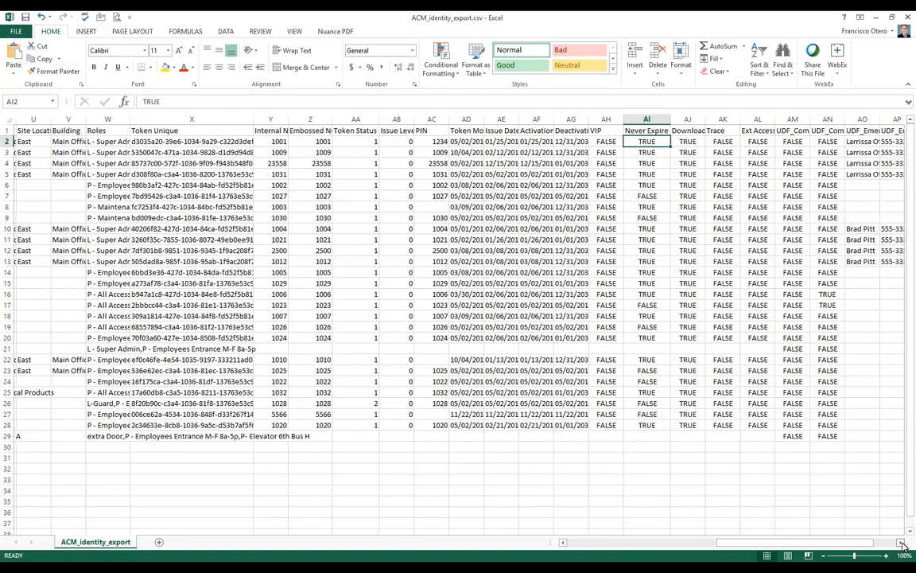
left_click(902, 543)
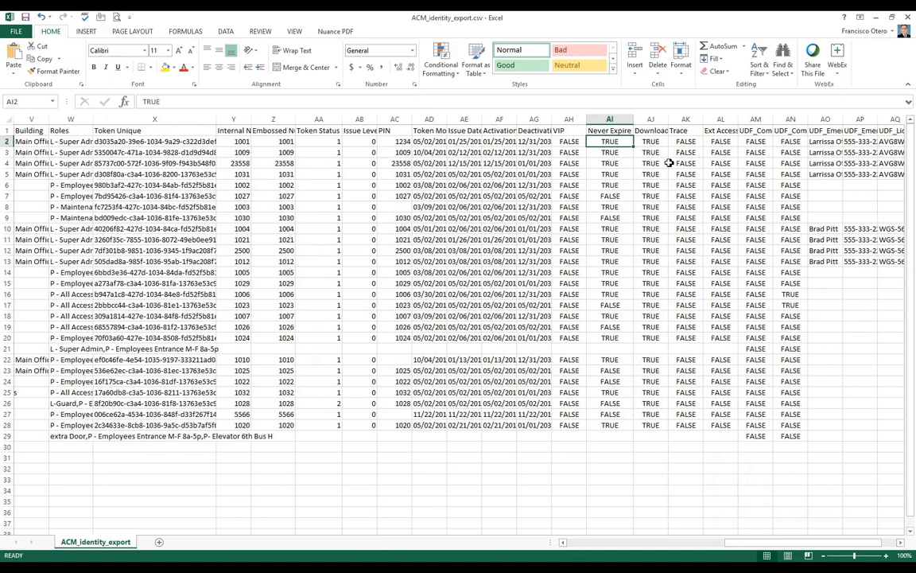
left_click(825, 130)
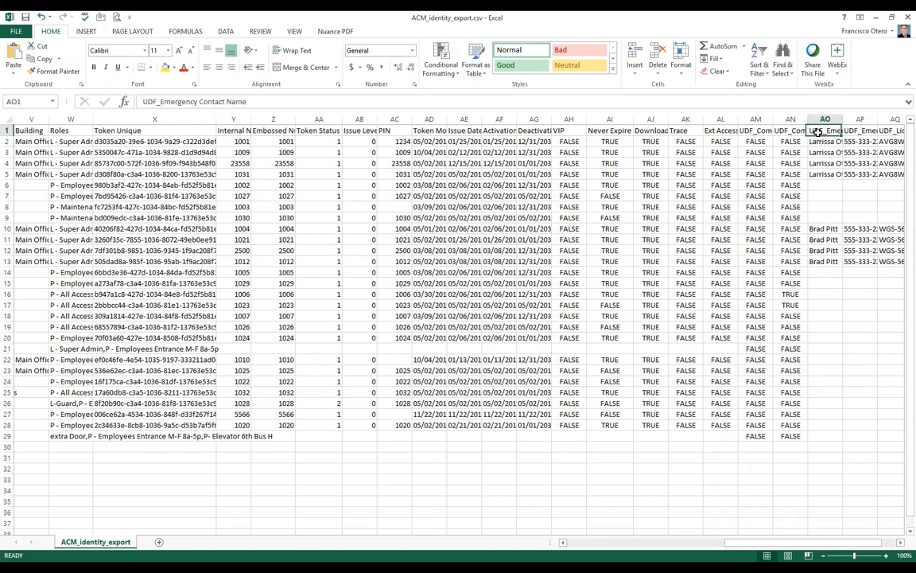
left_click(860, 130)
left_click(901, 543)
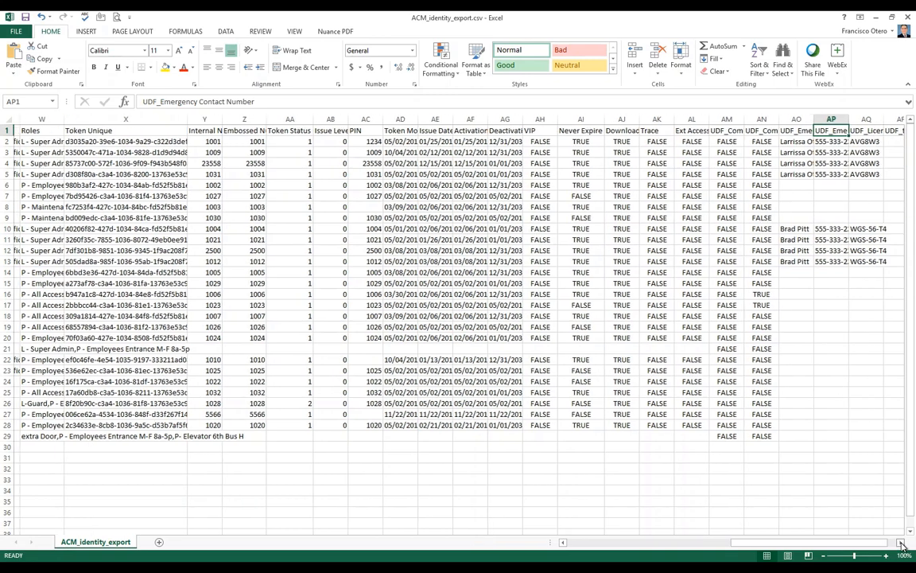
left_click(901, 544)
left_click(902, 543)
left_click(902, 543)
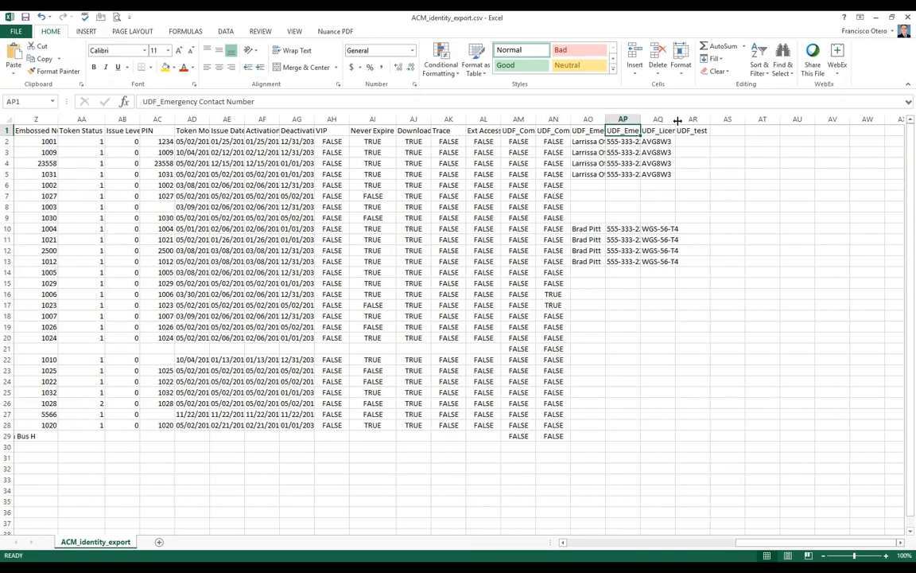
Step: Widen column AQ to fit UDF_License Plate, check UDF_test, then minimize Excel
left_click_drag(677, 120, 707, 120)
left_click(668, 131)
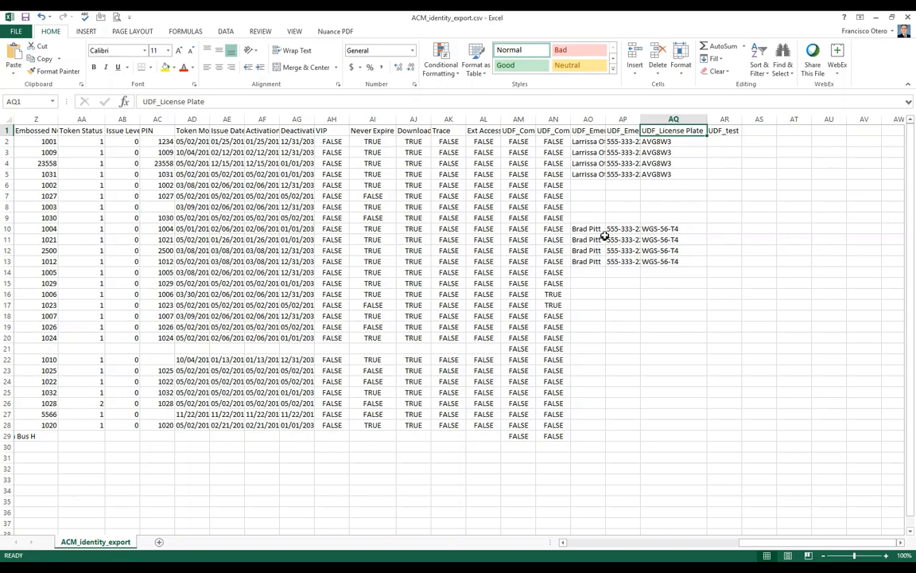
left_click(713, 131)
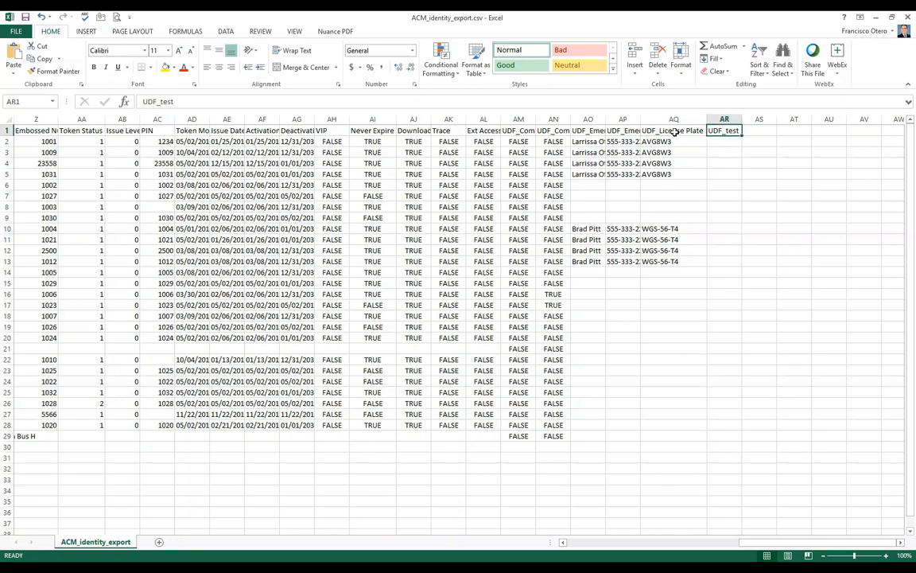
key("Left")
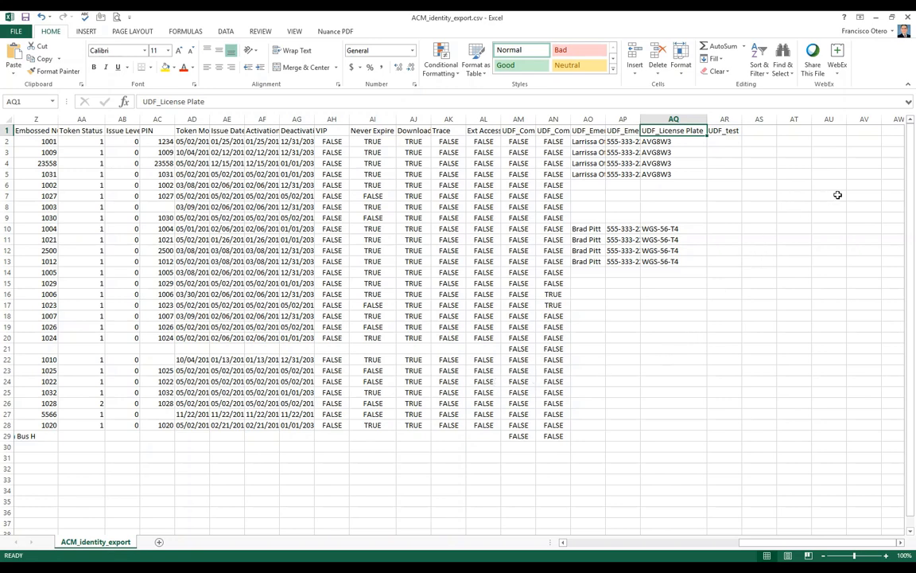
left_click(878, 19)
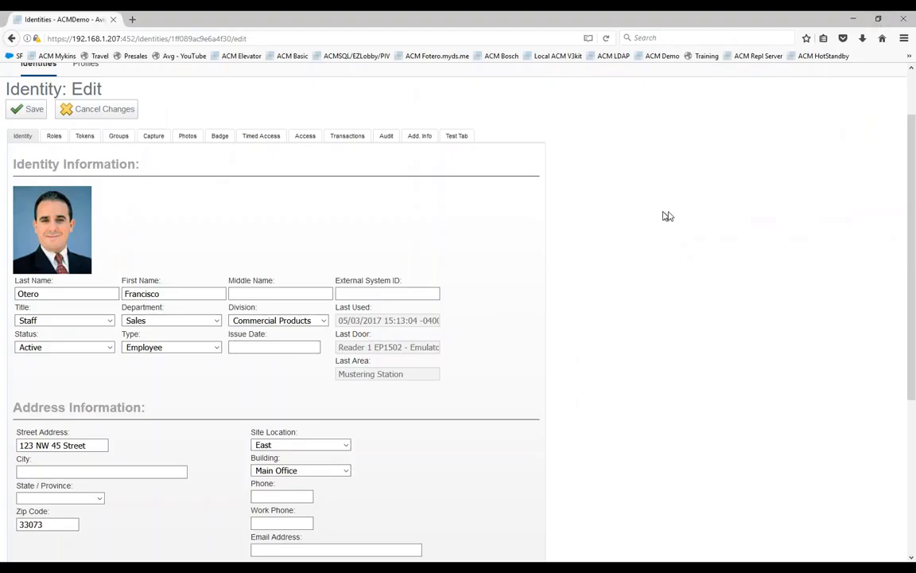
Step: From the gear menu's Collaboration list, open CSV Import (Identity CSV One-time Long) for editing
scroll(726, 228, "up", 3)
mouse_move(864, 81)
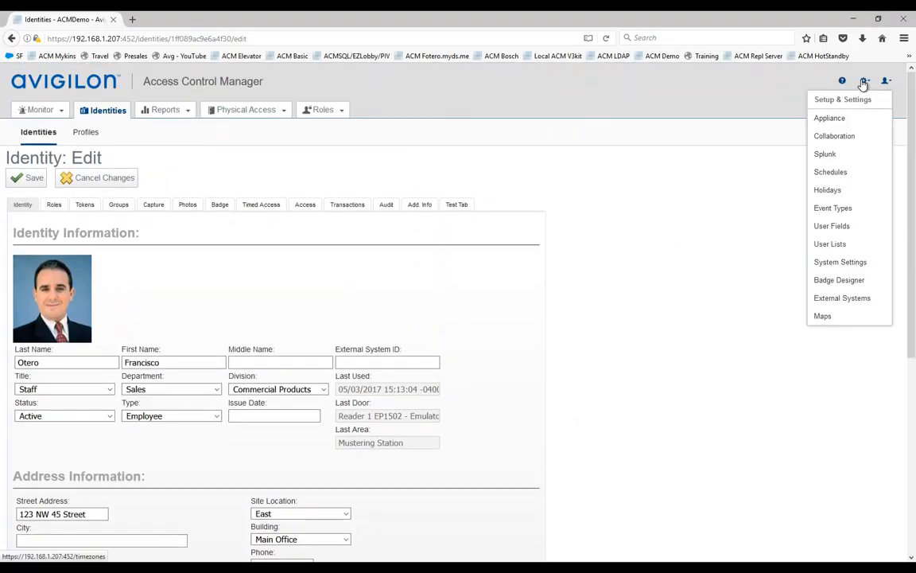
left_click(832, 138)
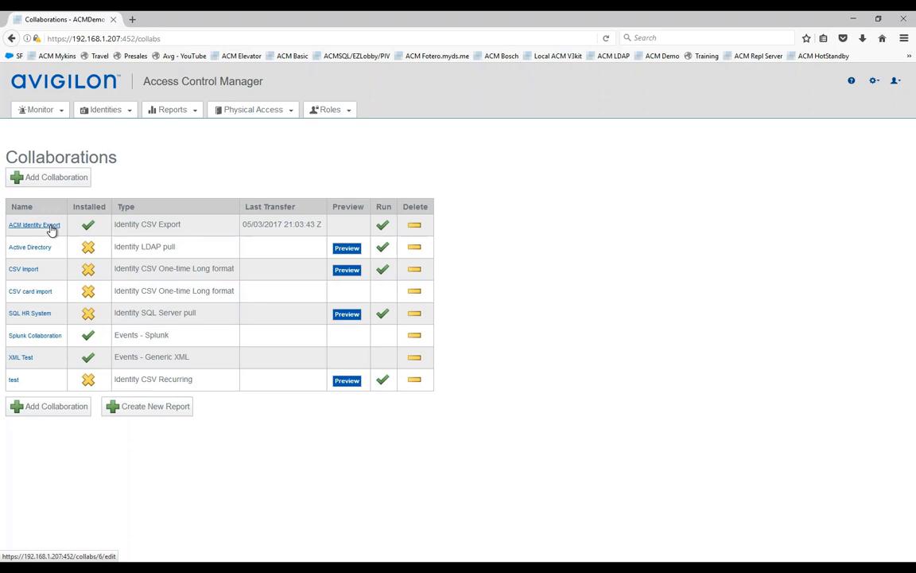
left_click(18, 272)
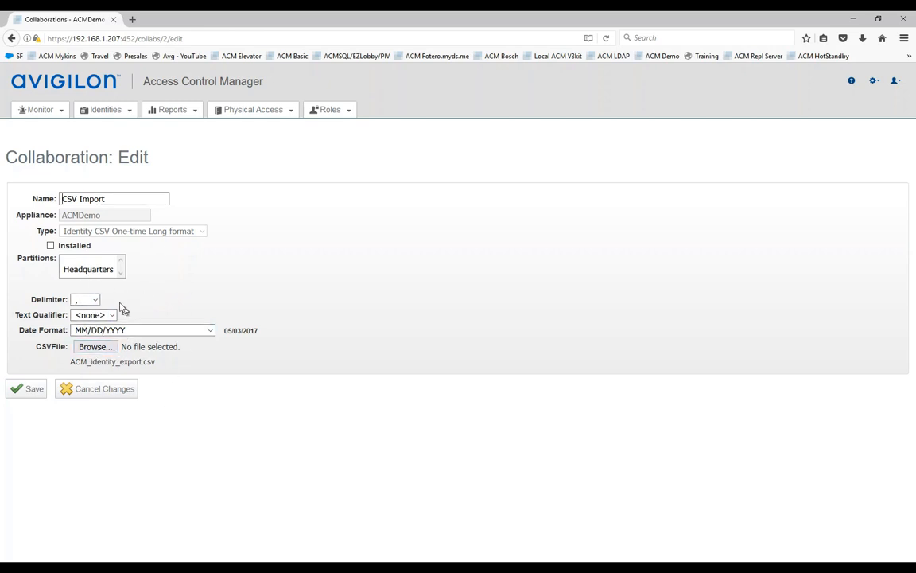
Step: Cancel the Browse... file choice and tick Installed on the CSV Import collaboration
left_click(95, 349)
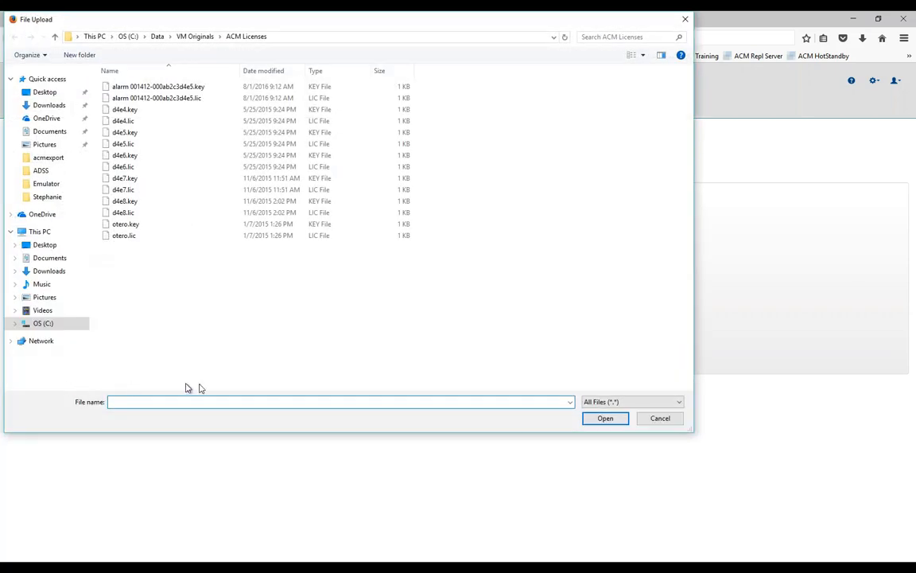
left_click(657, 418)
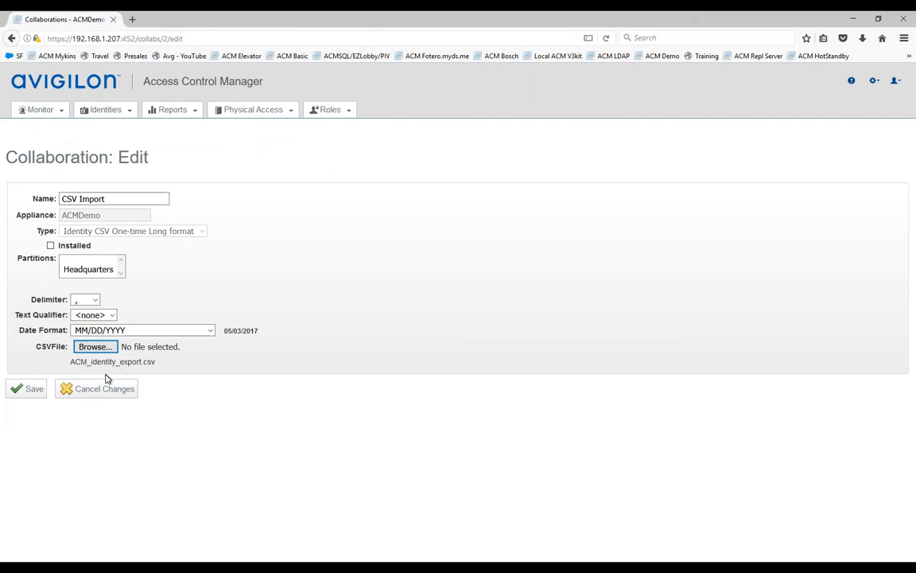
left_click(51, 246)
Step: Open Identity Import.csv from C:\acmexport in Excel and widen column A for External System ID
left_click(144, 567)
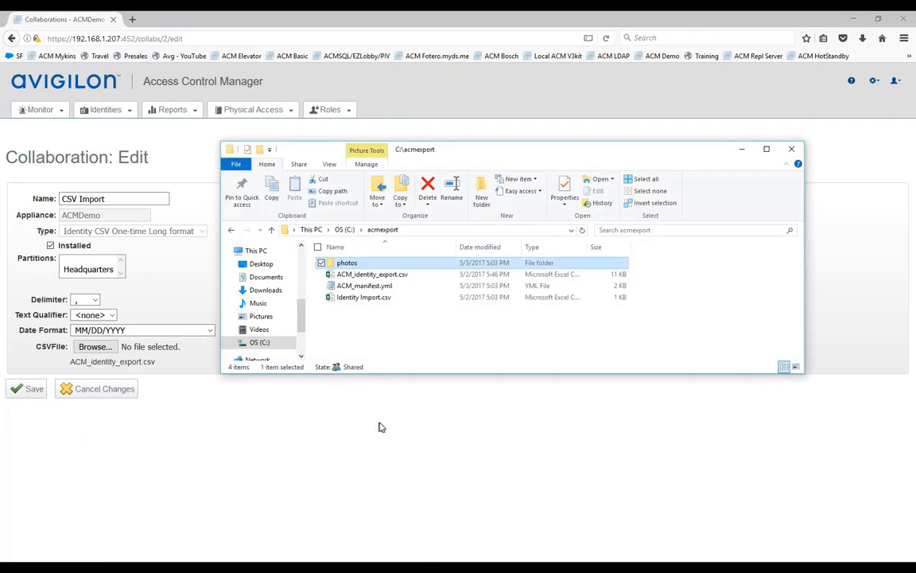
double_click(361, 298)
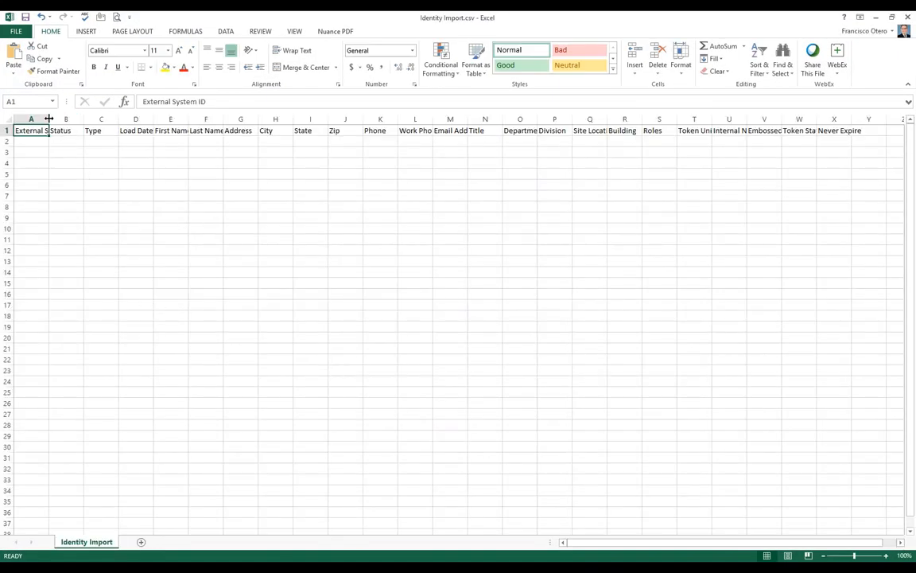
left_click_drag(49, 120, 87, 119)
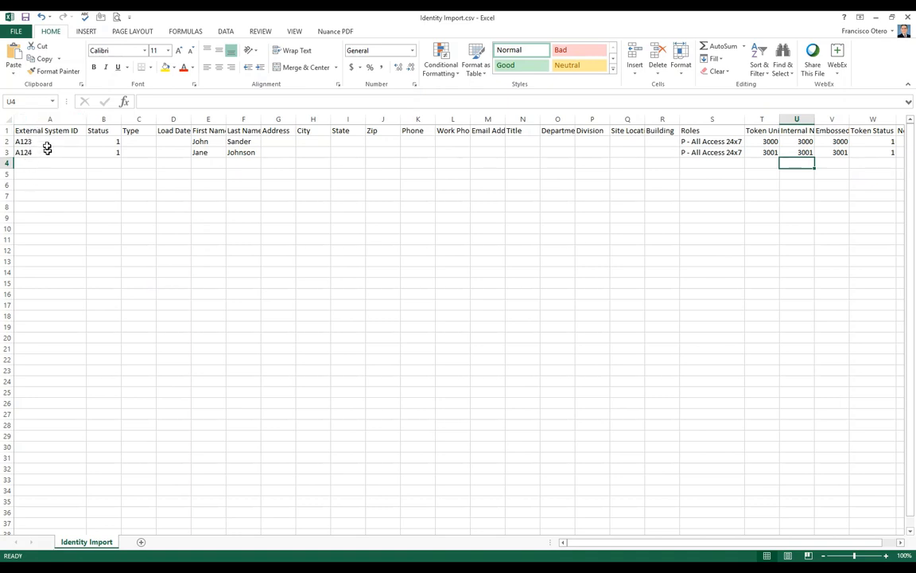
Step: Check both identities' external IDs and the first identity's P - All Access 24x7 role
left_click(25, 132)
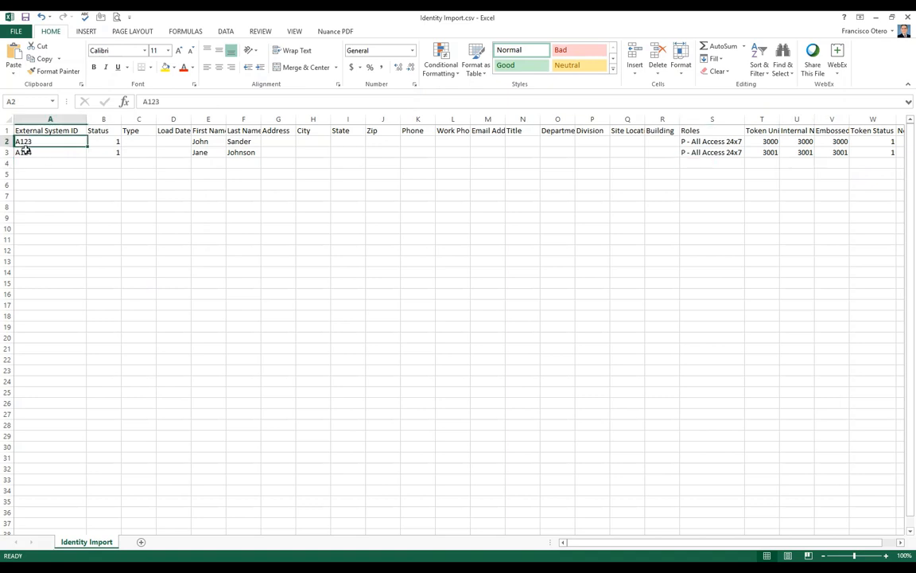
left_click(25, 153)
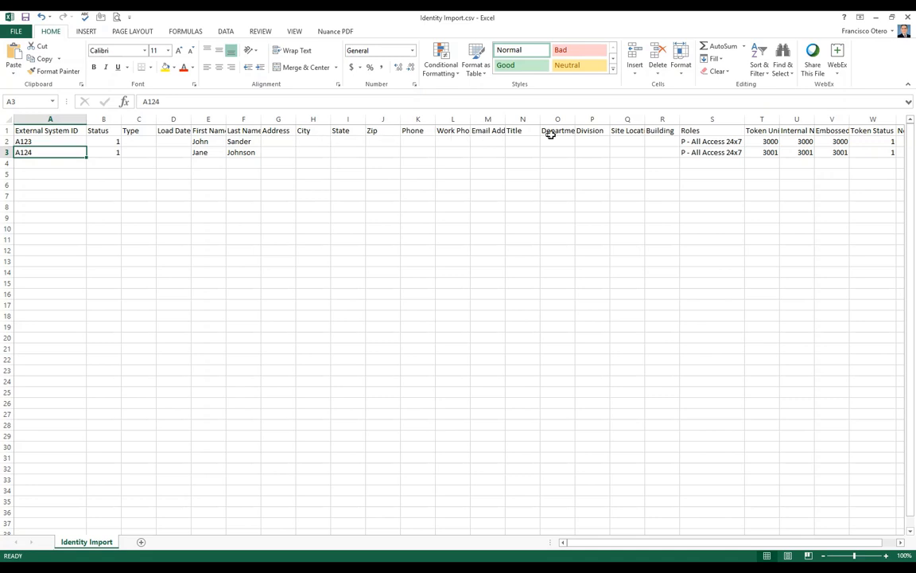
left_click(694, 141)
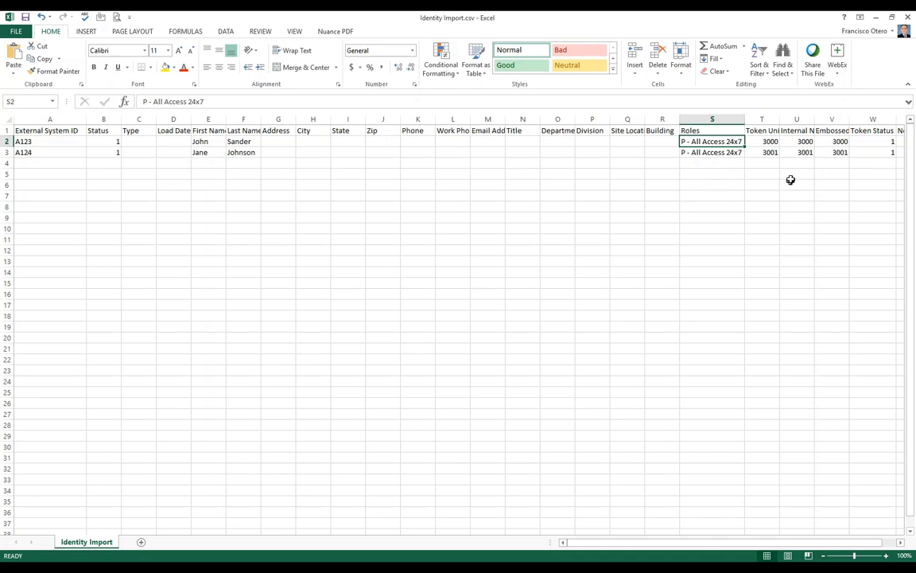
left_click(901, 541)
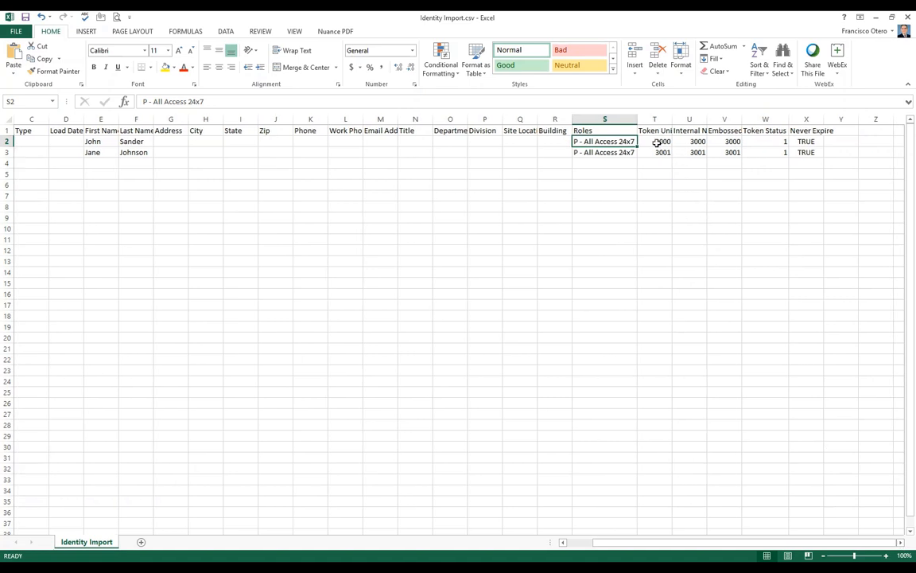
Step: Auto-fit column T for Token Unique and check token 3000, status 1, Never Expire TRUE
left_click(657, 142)
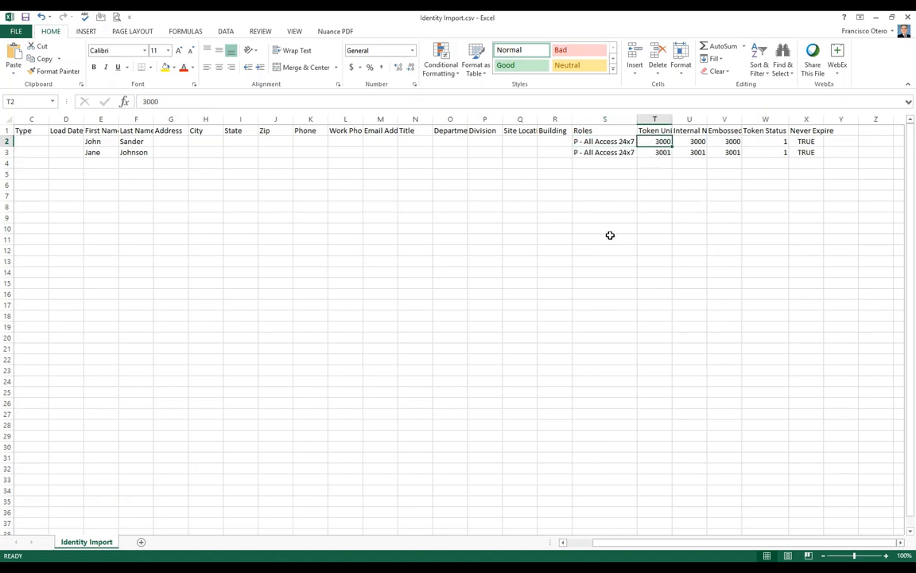
double_click(671, 119)
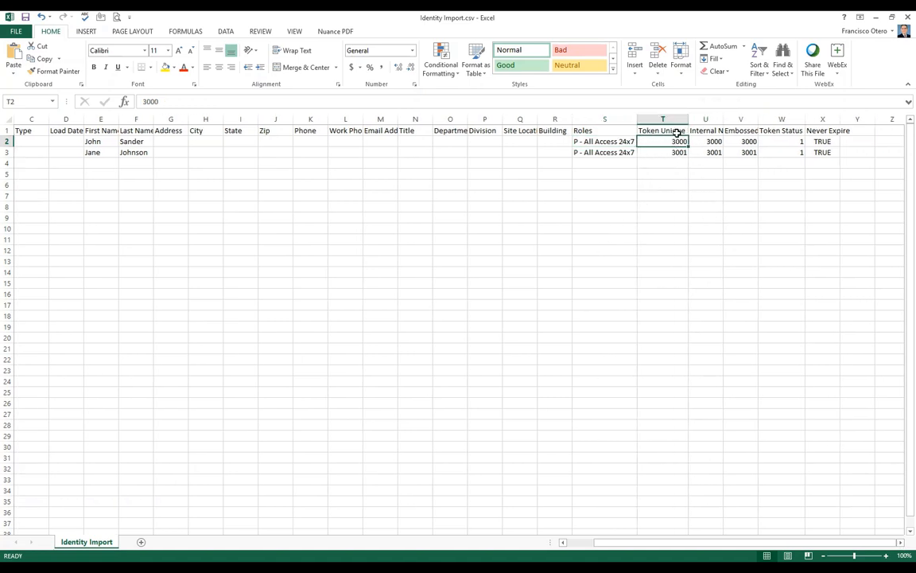
left_click(710, 142)
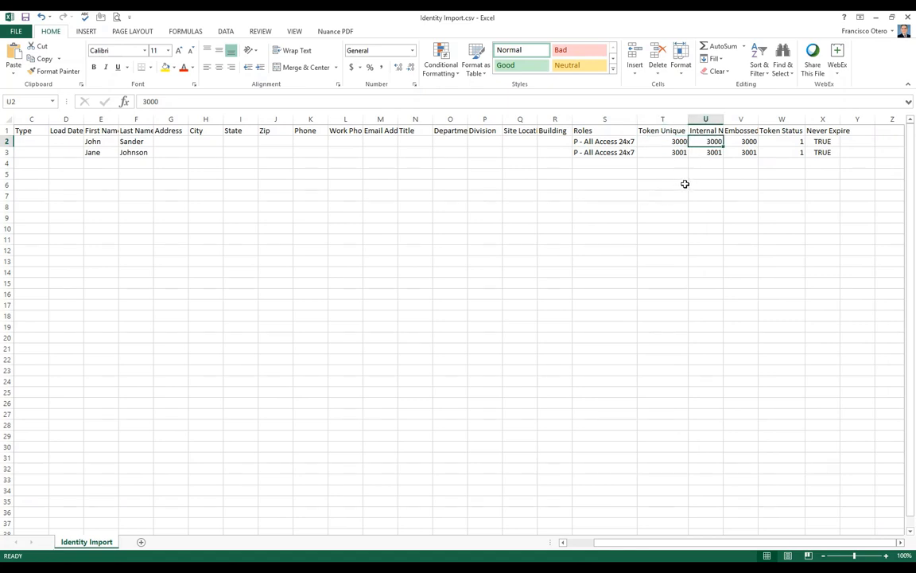
left_click_drag(668, 141, 745, 143)
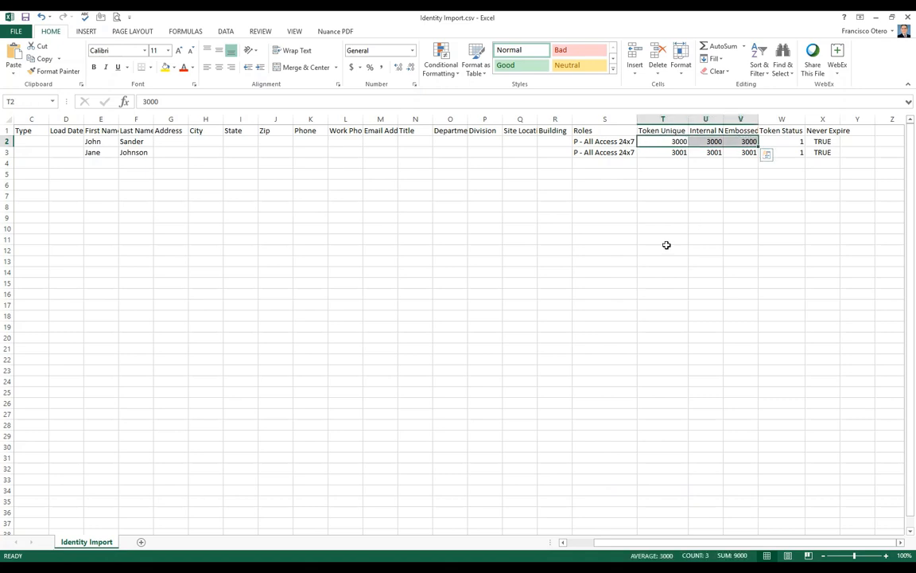
left_click(788, 141)
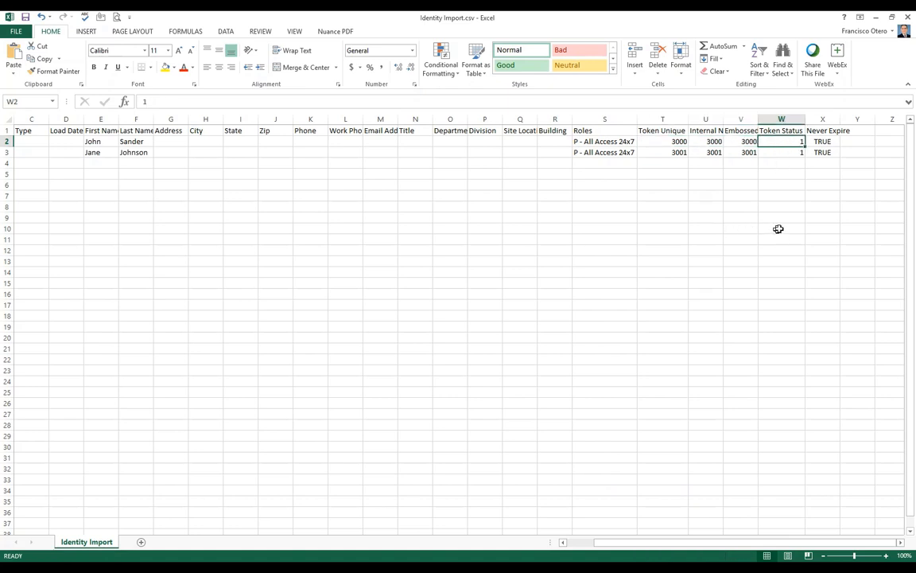
left_click(823, 141)
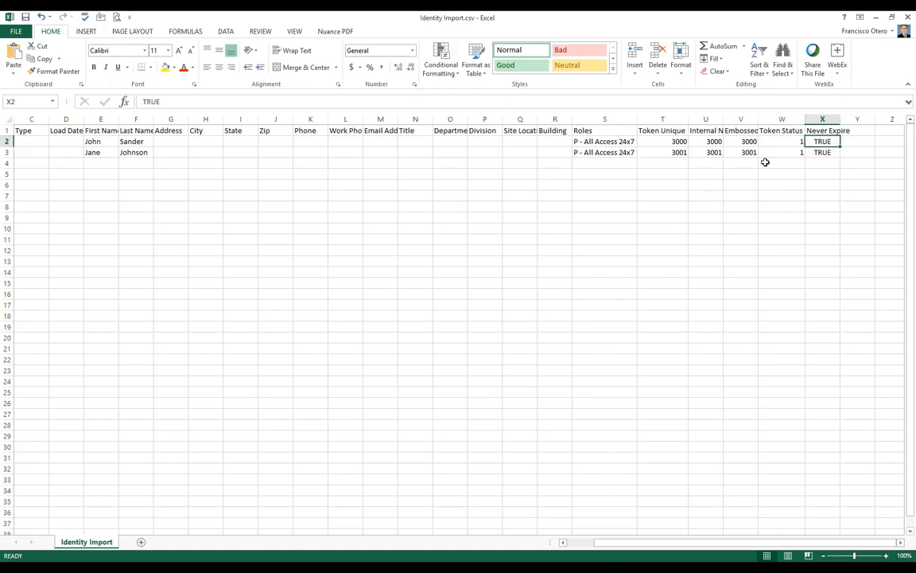
Step: Back in ACM, tick Installed and attach Identity Import.csv as the CSV file
left_click(878, 18)
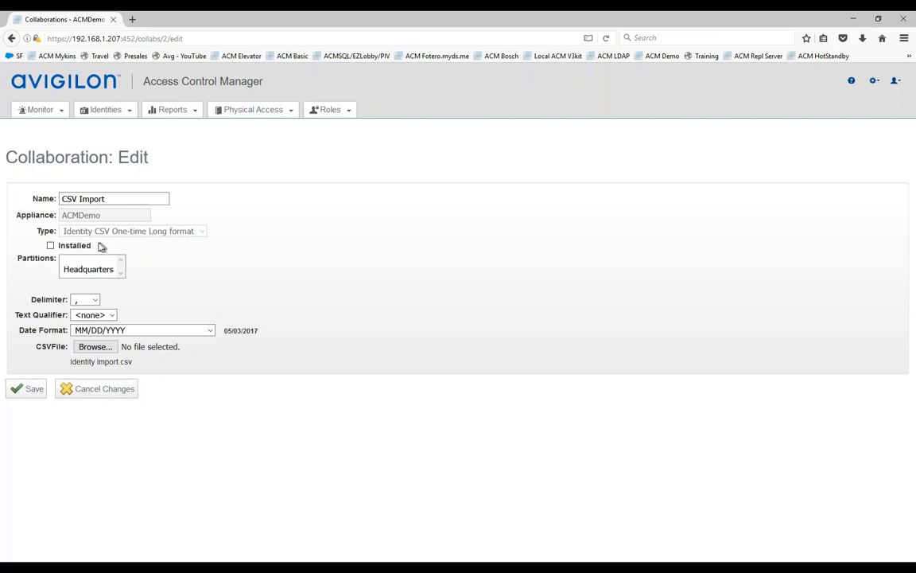
left_click(51, 247)
left_click(95, 348)
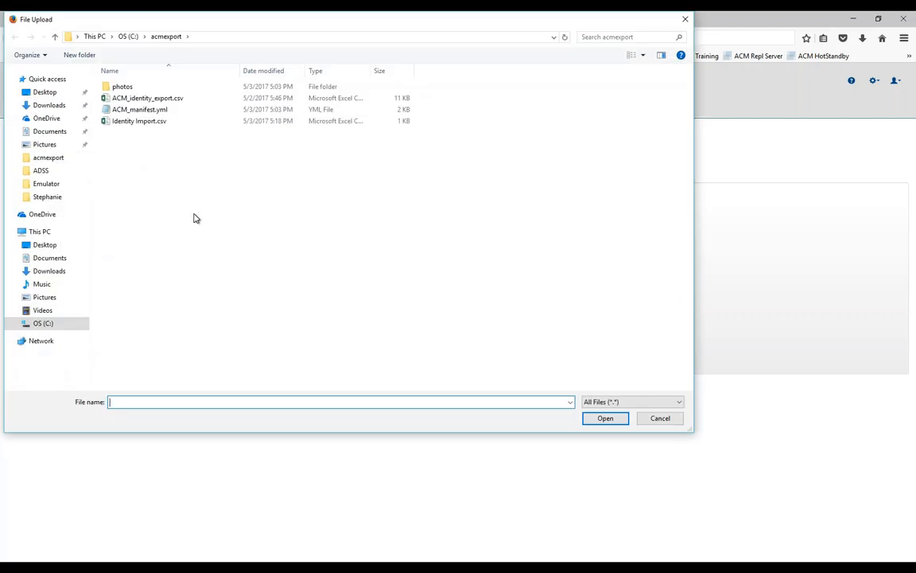
left_click(138, 121)
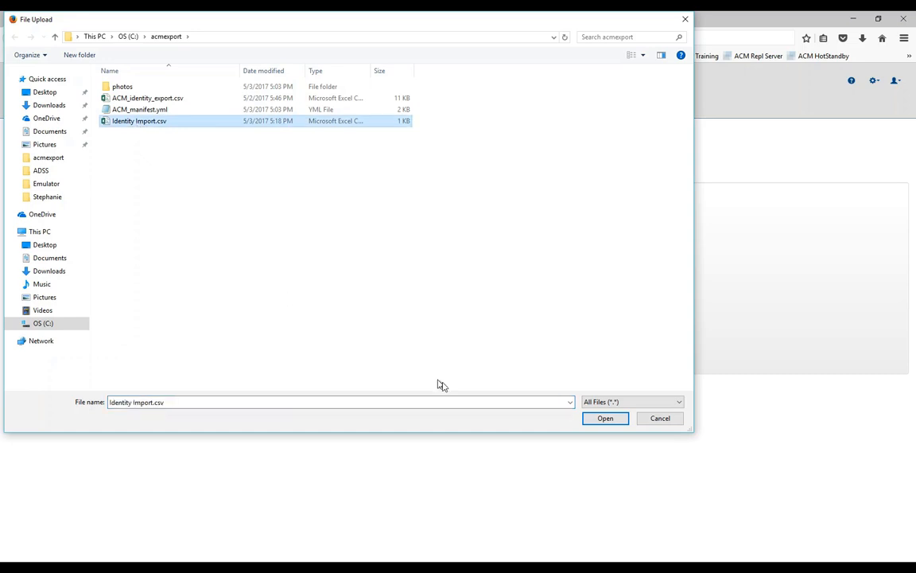
left_click(599, 422)
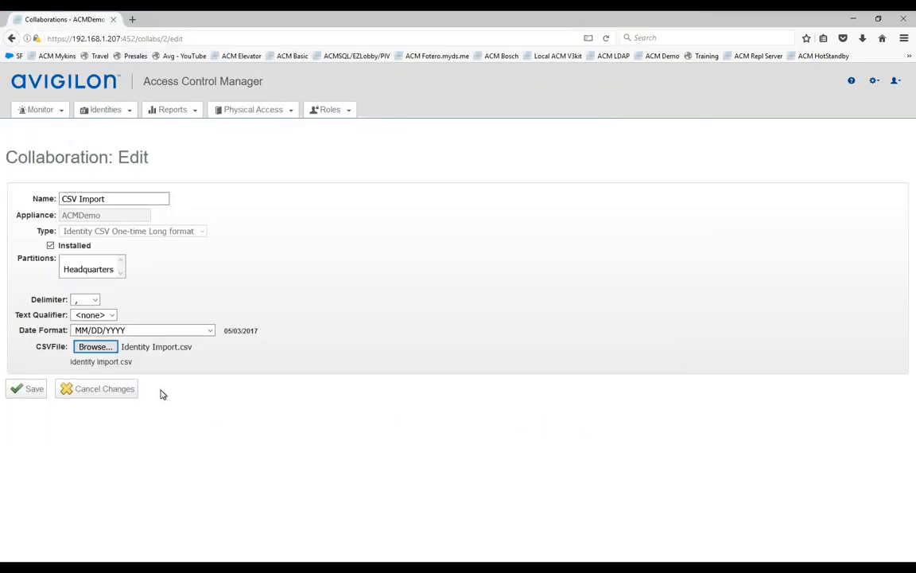
Step: Save CSV Import, run a preview showing 2 identities processed, and return to Collaborations
left_click(25, 390)
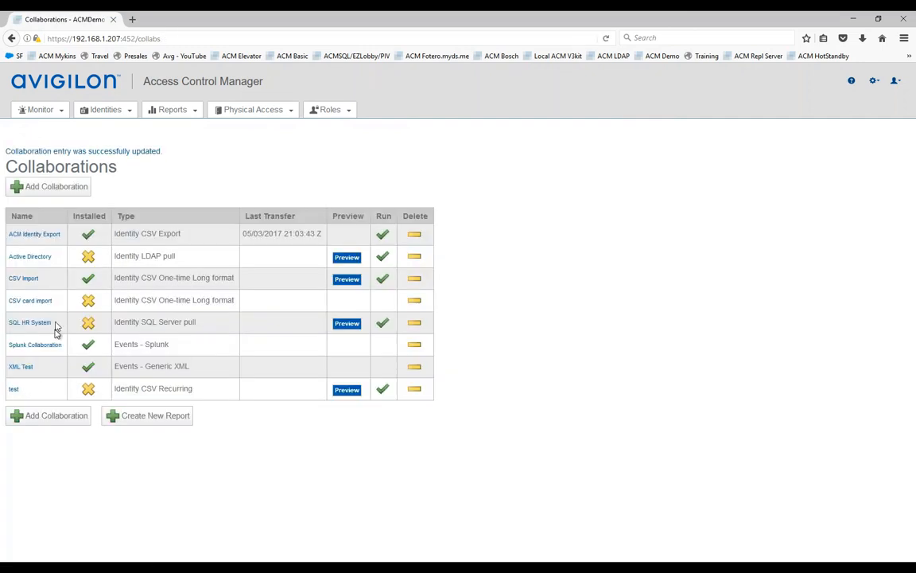
left_click(347, 281)
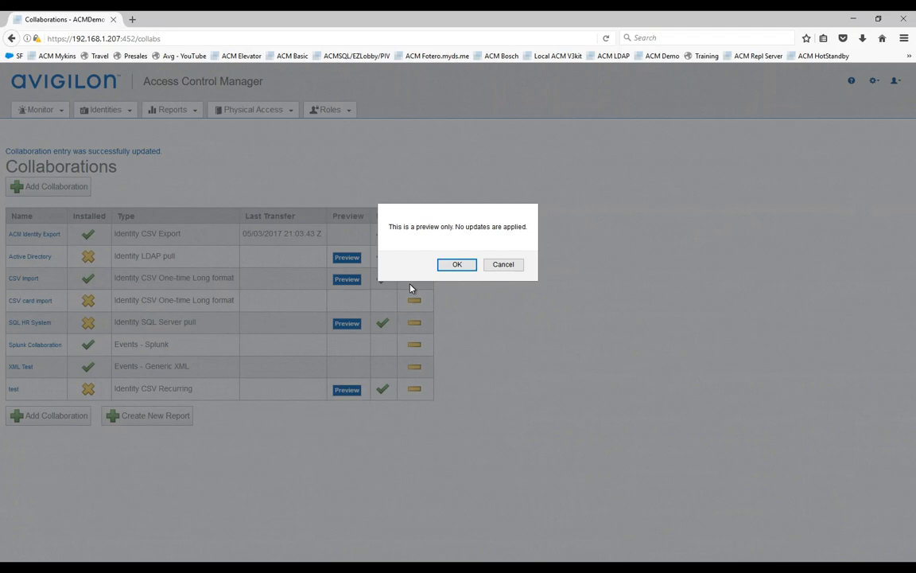
left_click(460, 267)
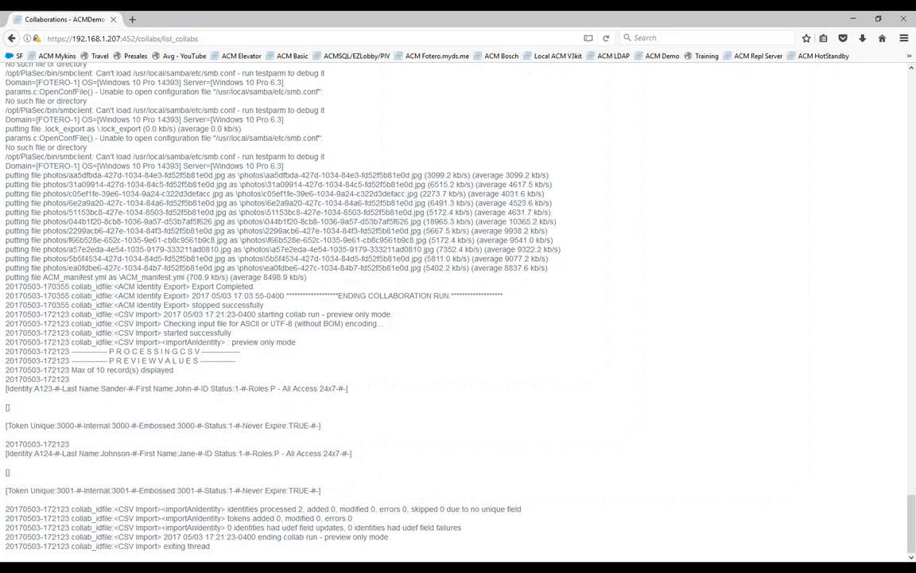
left_click_drag(307, 509, 385, 509)
left_click(14, 56)
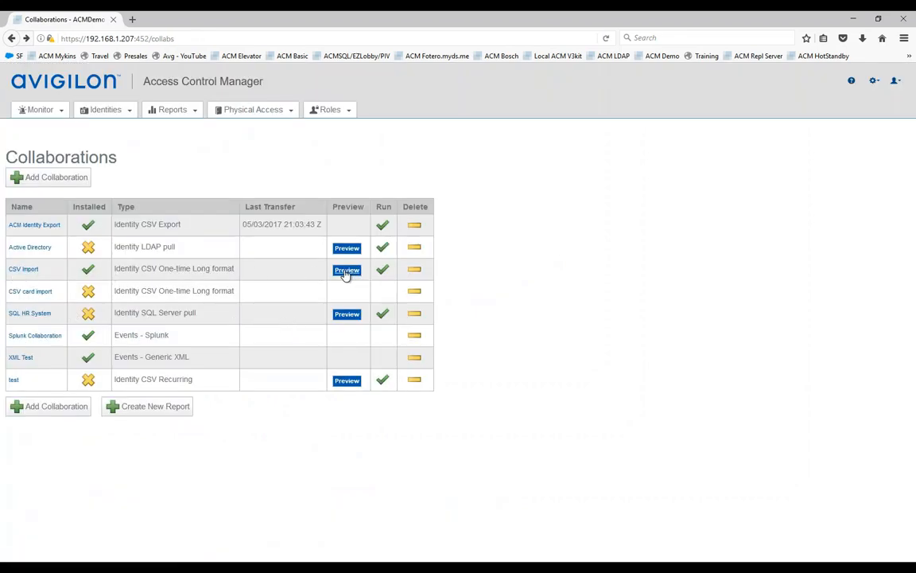
Step: Run CSV Import for real and confirm the log shows 2 identities and 2 tokens added
left_click(382, 269)
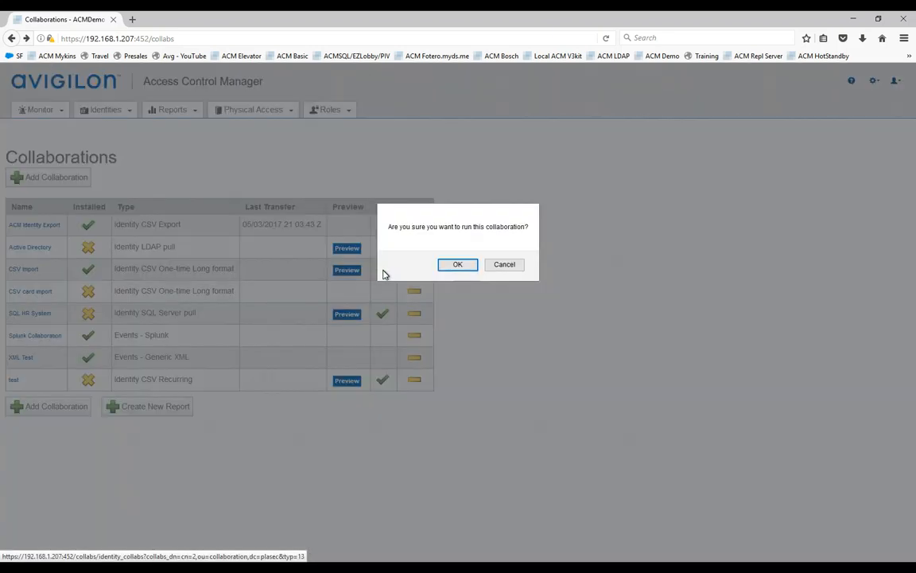
left_click(460, 265)
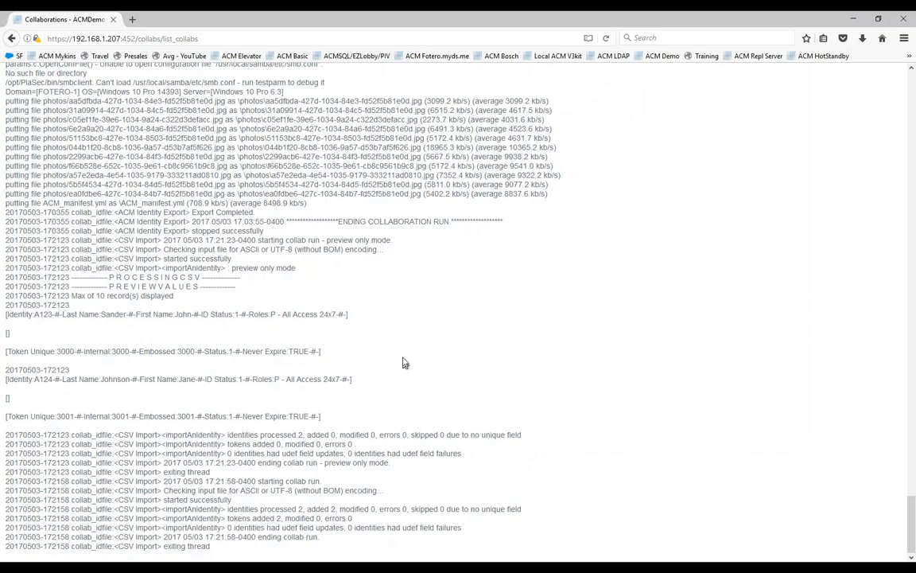
scroll(397, 346, "up", 10)
scroll(397, 351, "up", 15)
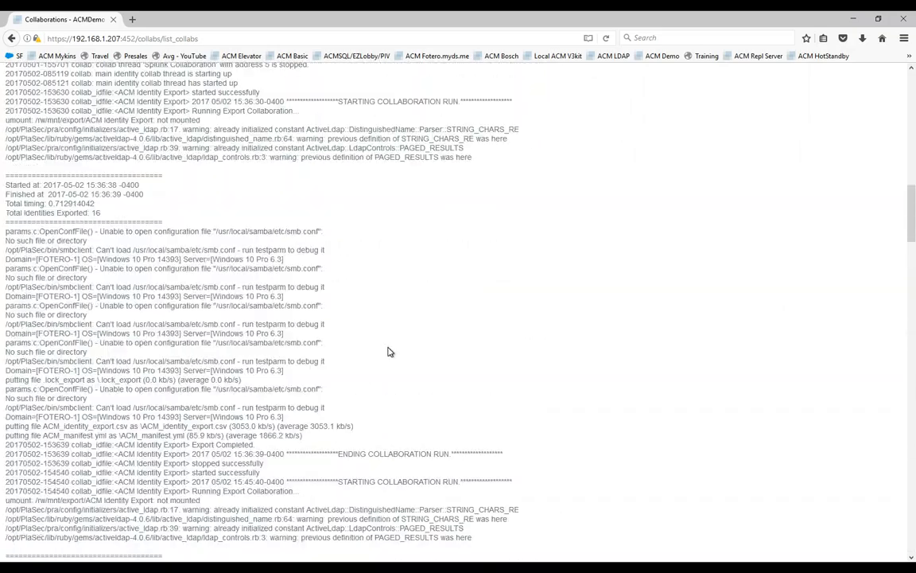
Step: List all identities and open the second imported identity's record
left_click(107, 110)
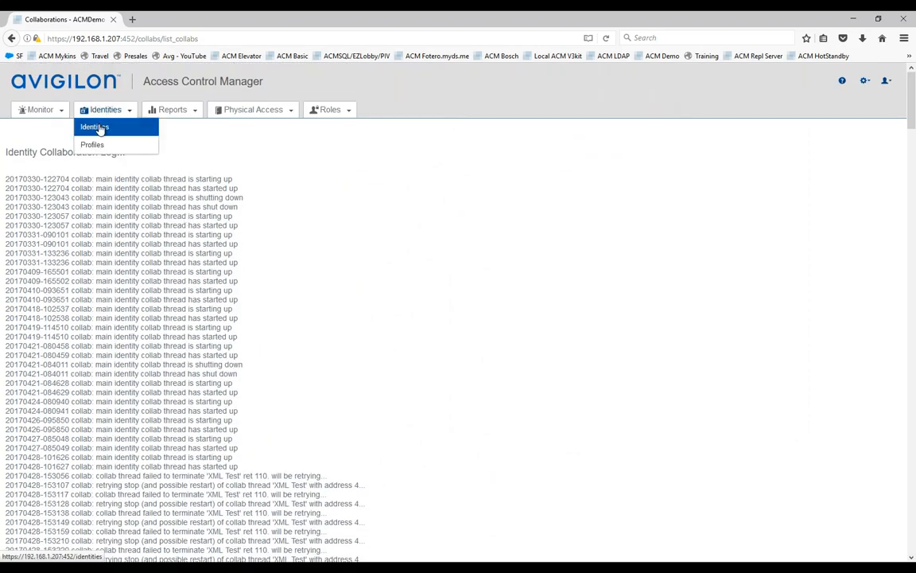
left_click(95, 129)
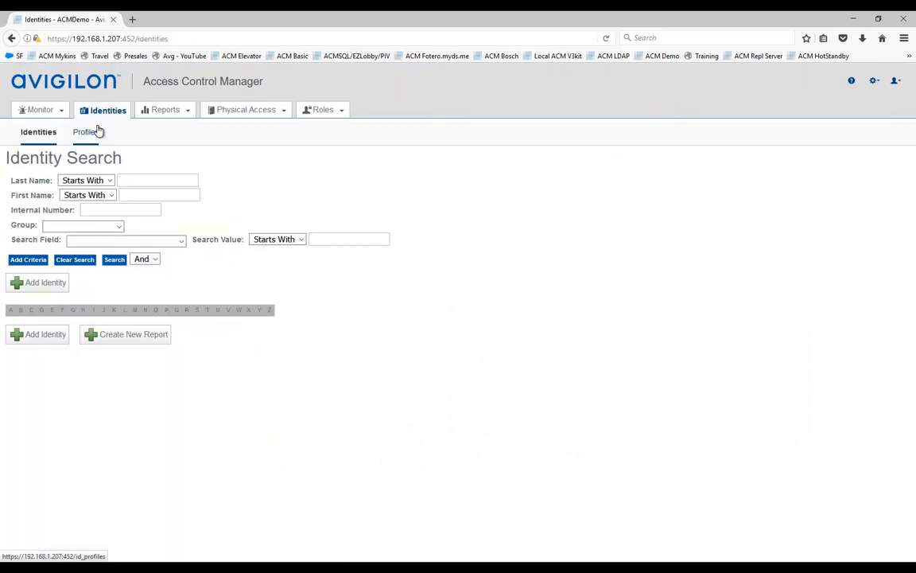
left_click(115, 262)
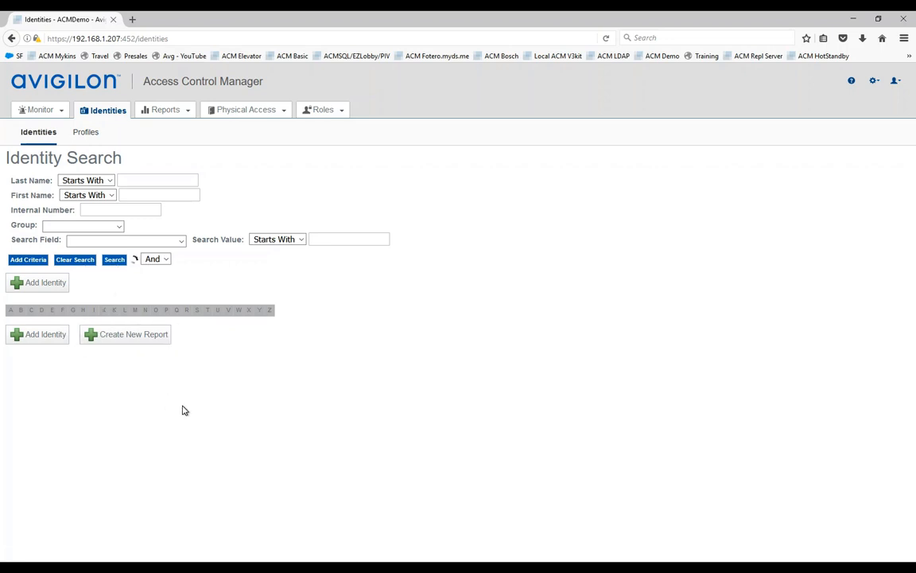
scroll(180, 407, "down", 5)
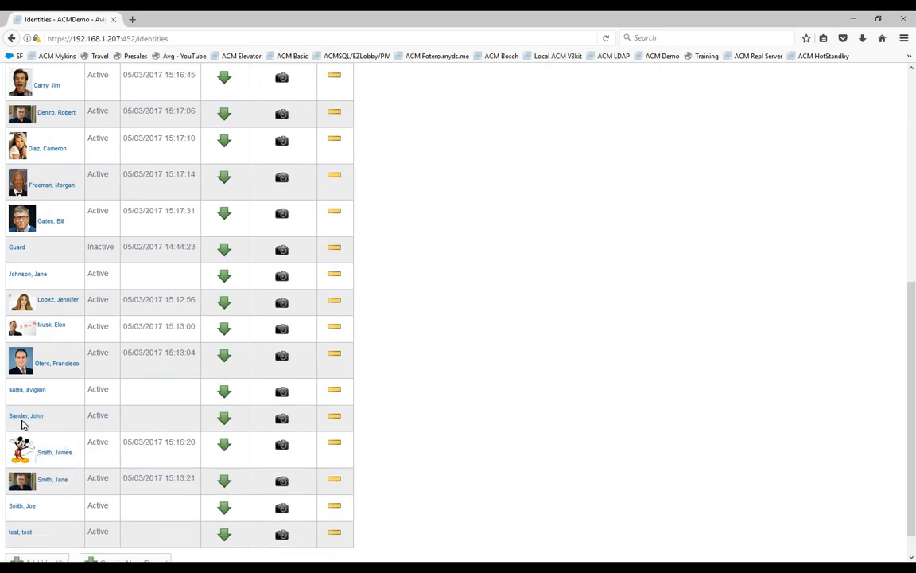
left_click(28, 275)
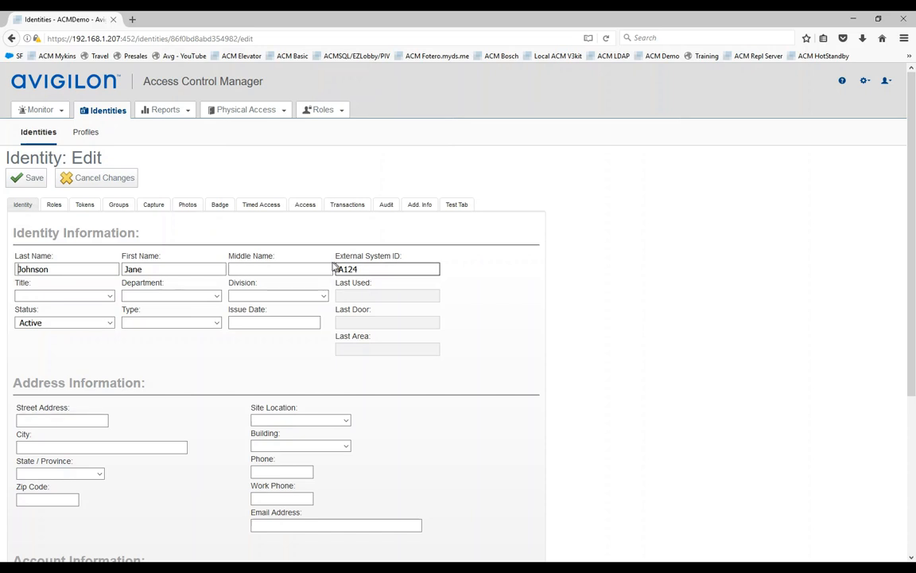
Step: Review the identity's roles, including the P - Employees Entrance M-F 8a-5p role
scroll(351, 378, "down", 2)
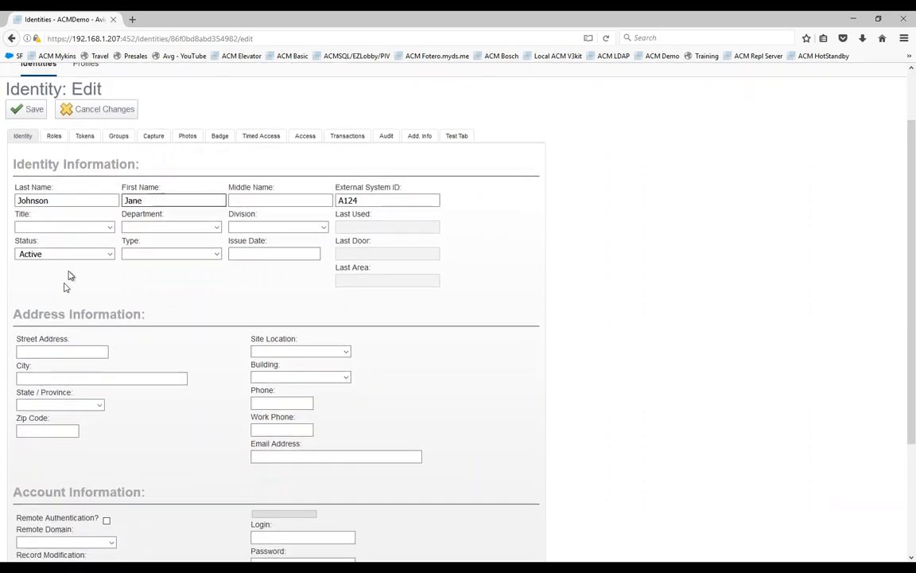
scroll(155, 307, "up", 2)
left_click(51, 205)
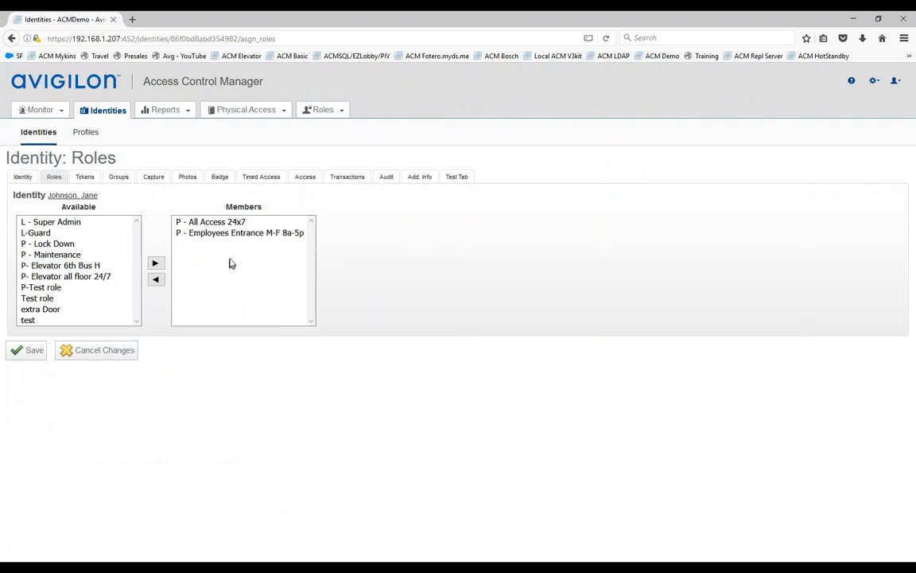
left_click(220, 235)
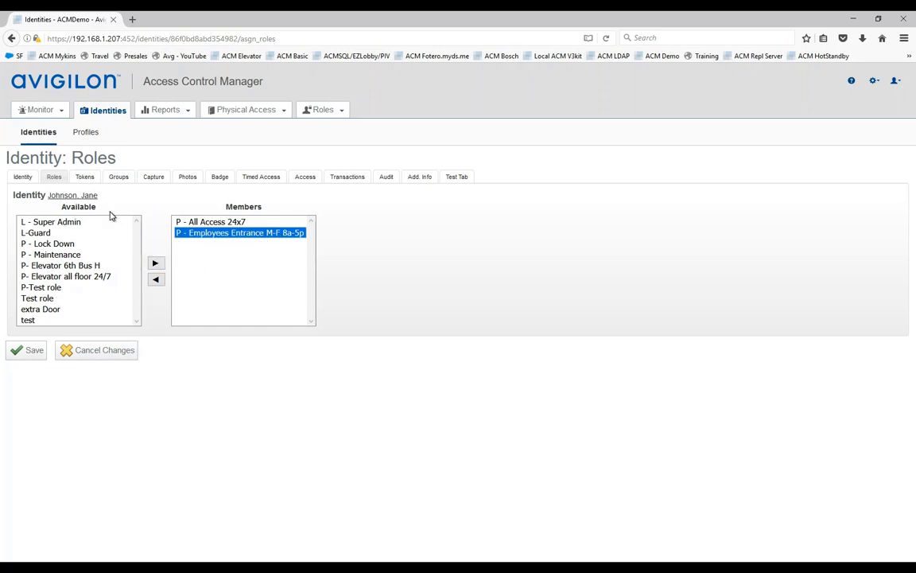
left_click(83, 177)
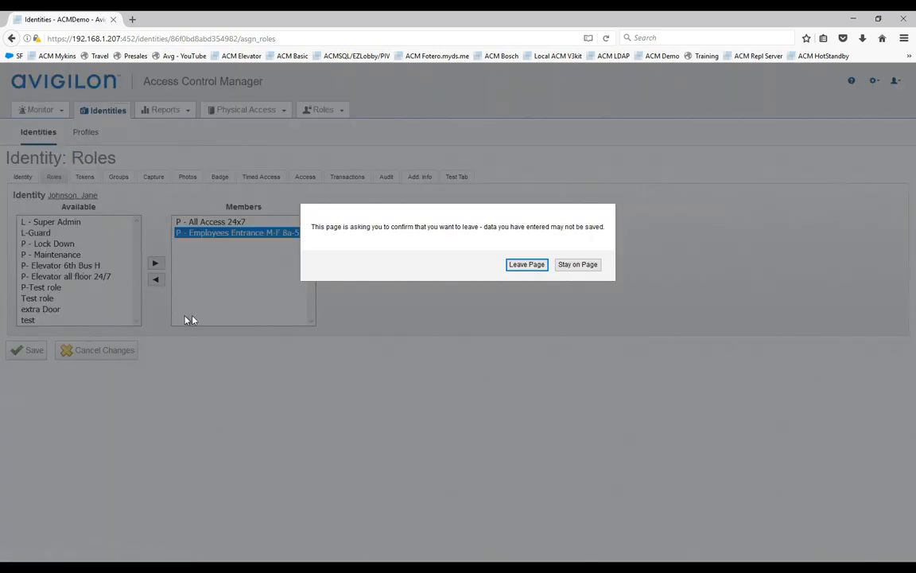
left_click(532, 264)
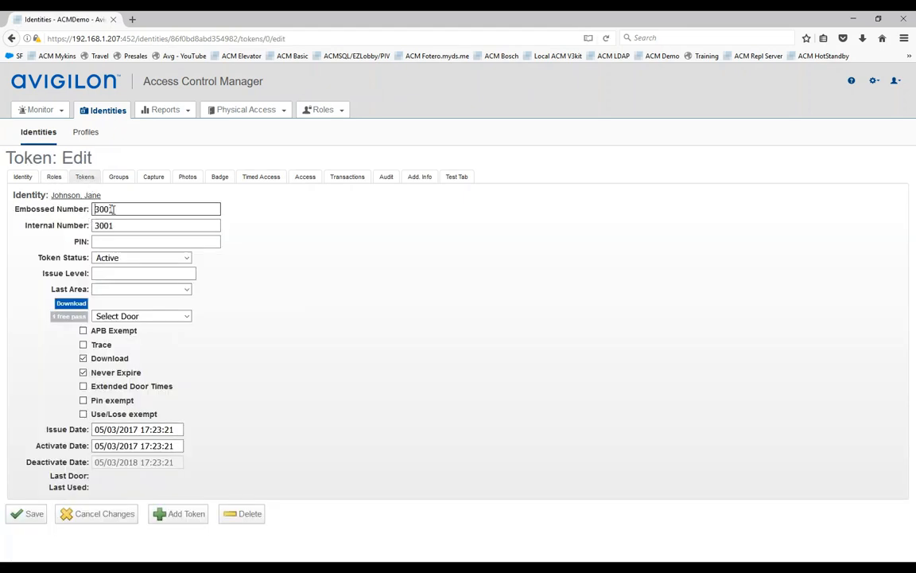
left_click(107, 241)
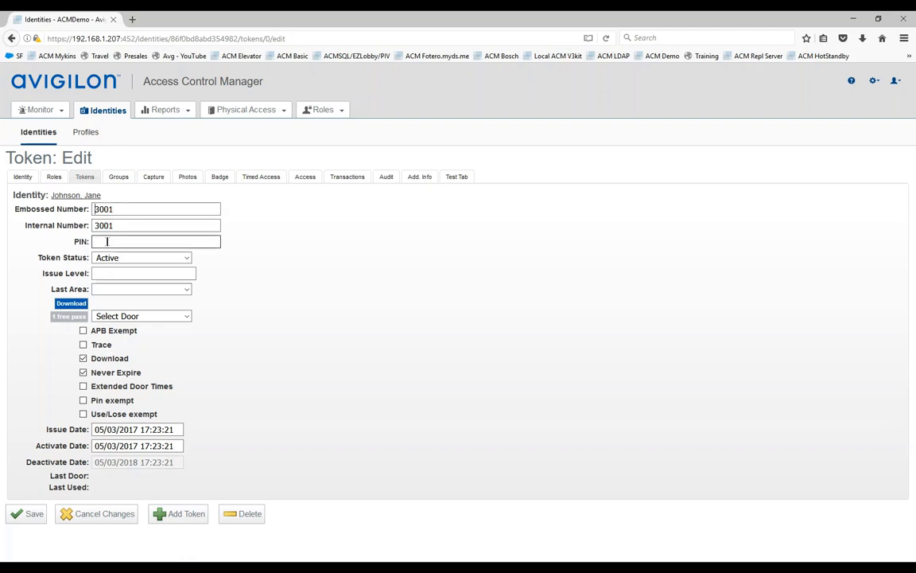